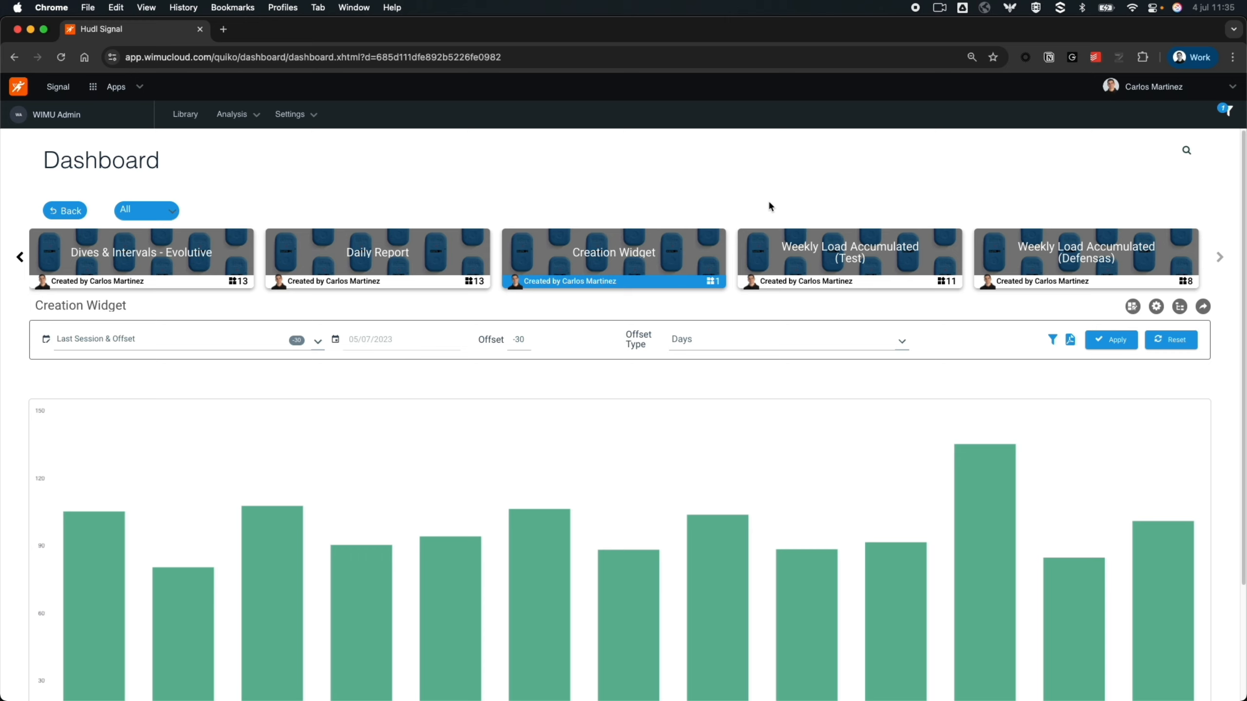
- Review the Filter Structure options in the dashboard's configuration, keep Last Session & Offset, and save the configuration
mouse_move(567, 409)
click(1157, 307)
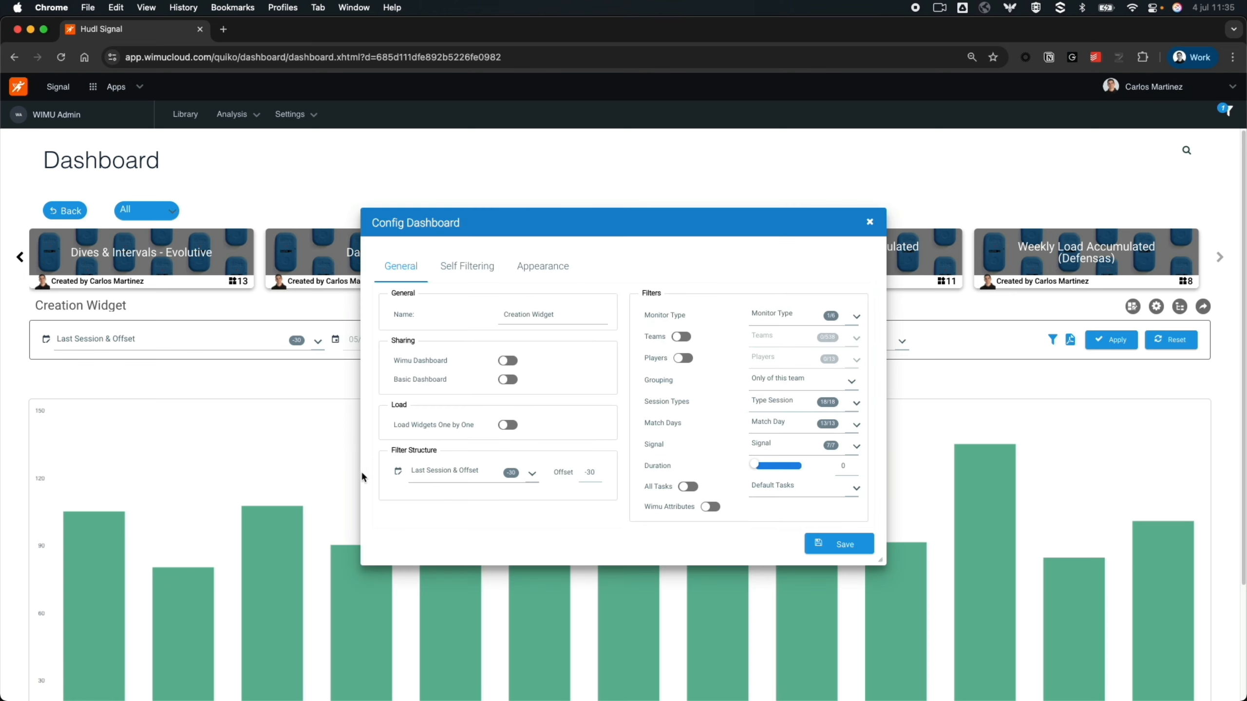
click(532, 475)
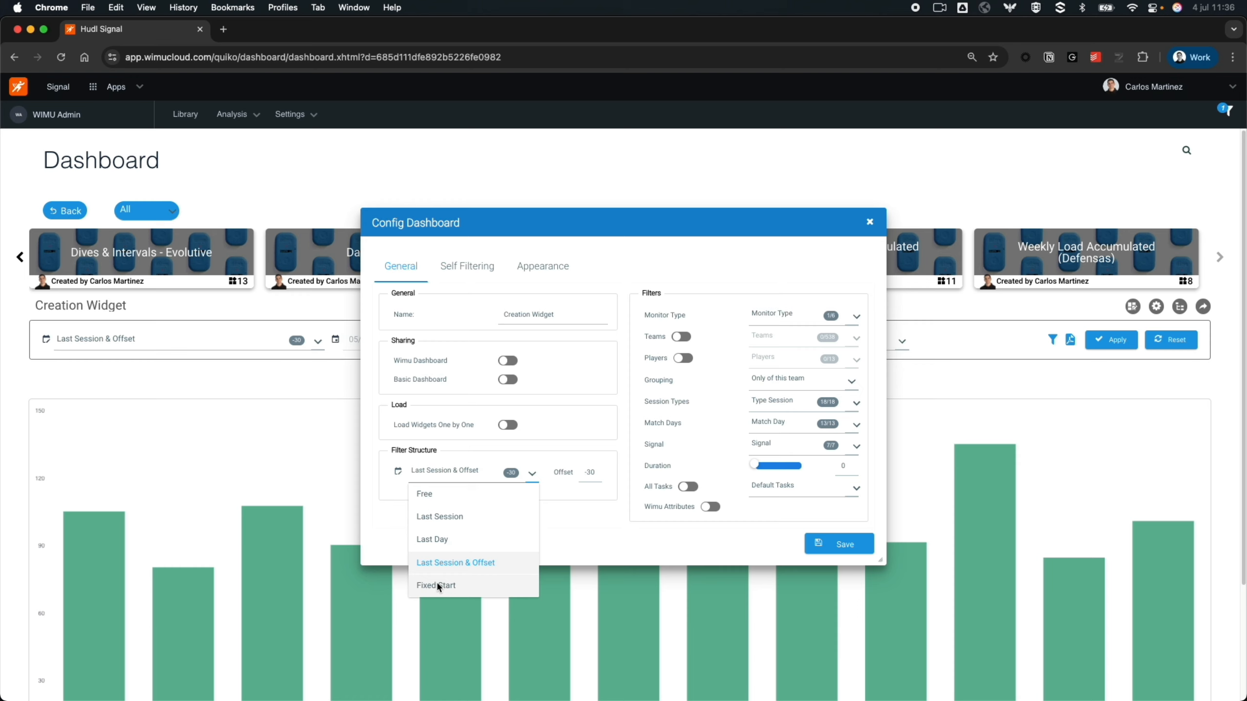
click(582, 514)
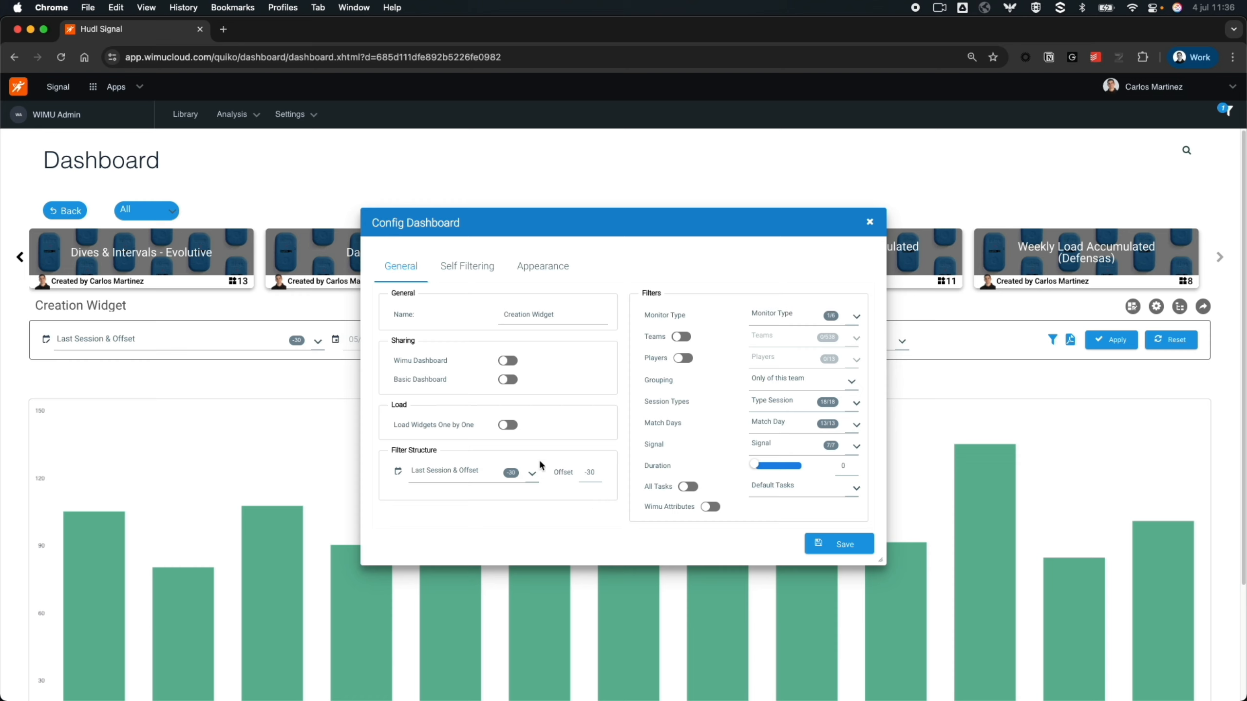
click(591, 475)
click(837, 544)
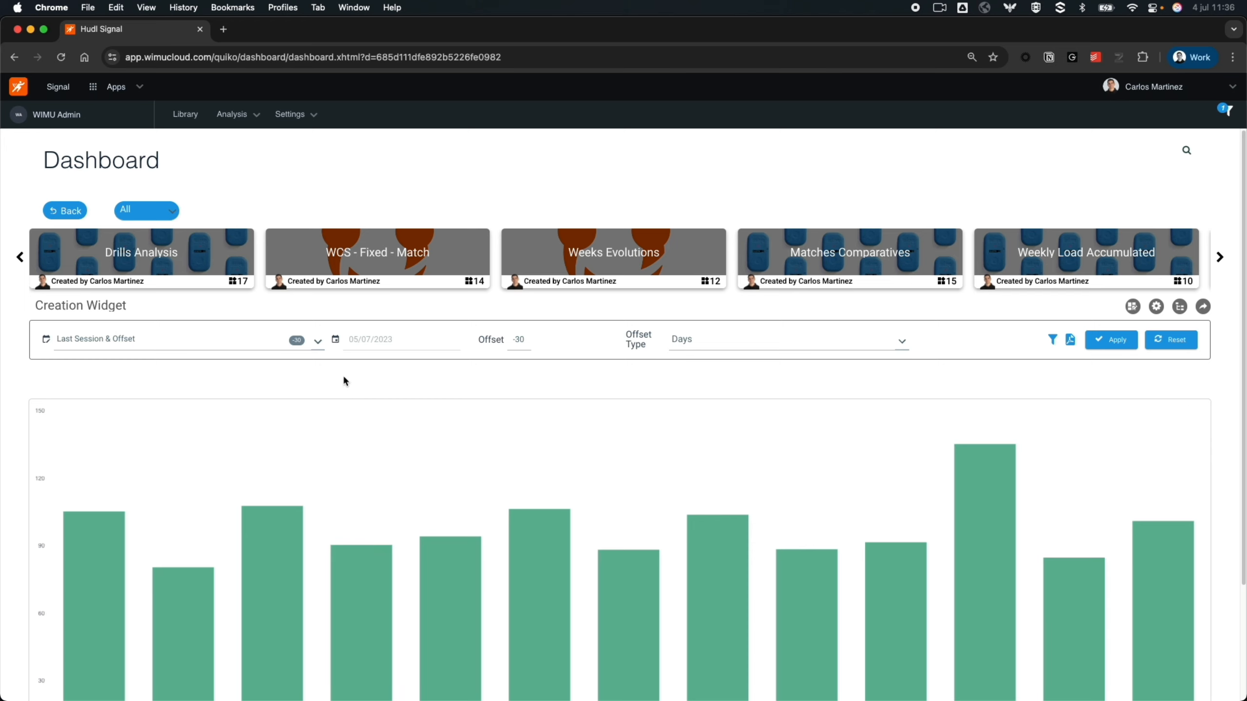
- Restrict the dashboard's extra session filter to only the 05/7/2023 session and apply it
click(1052, 339)
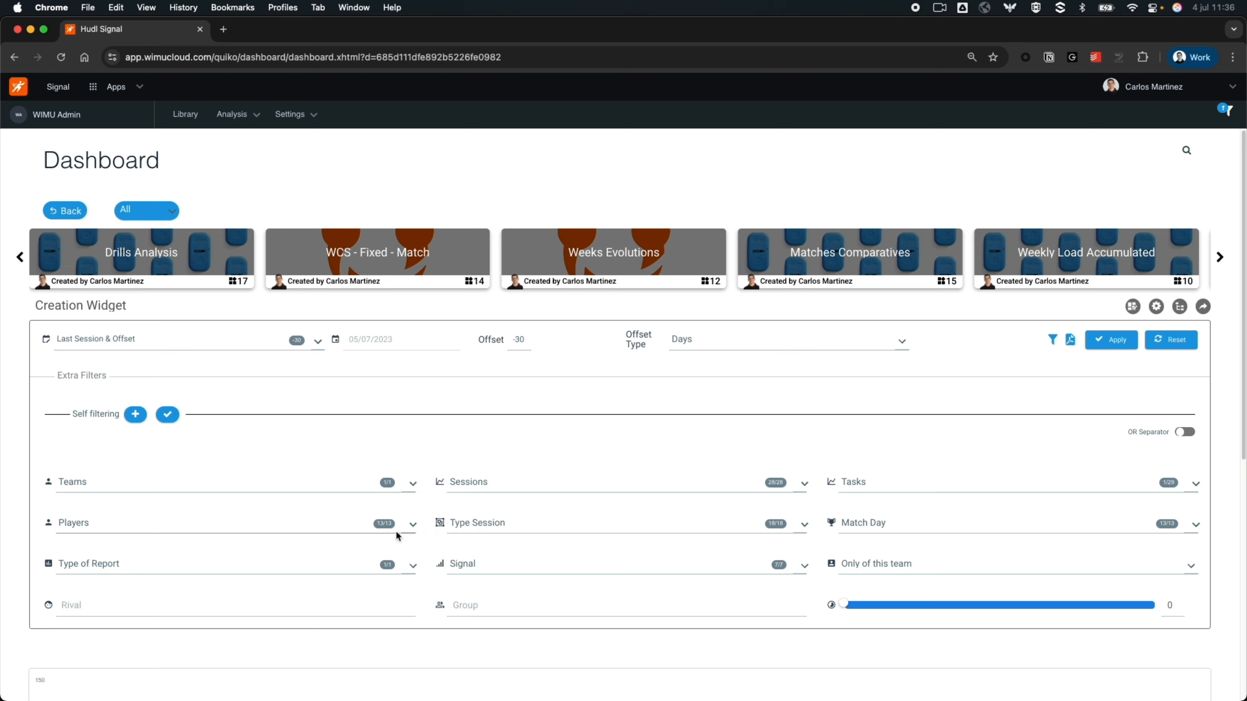
click(495, 485)
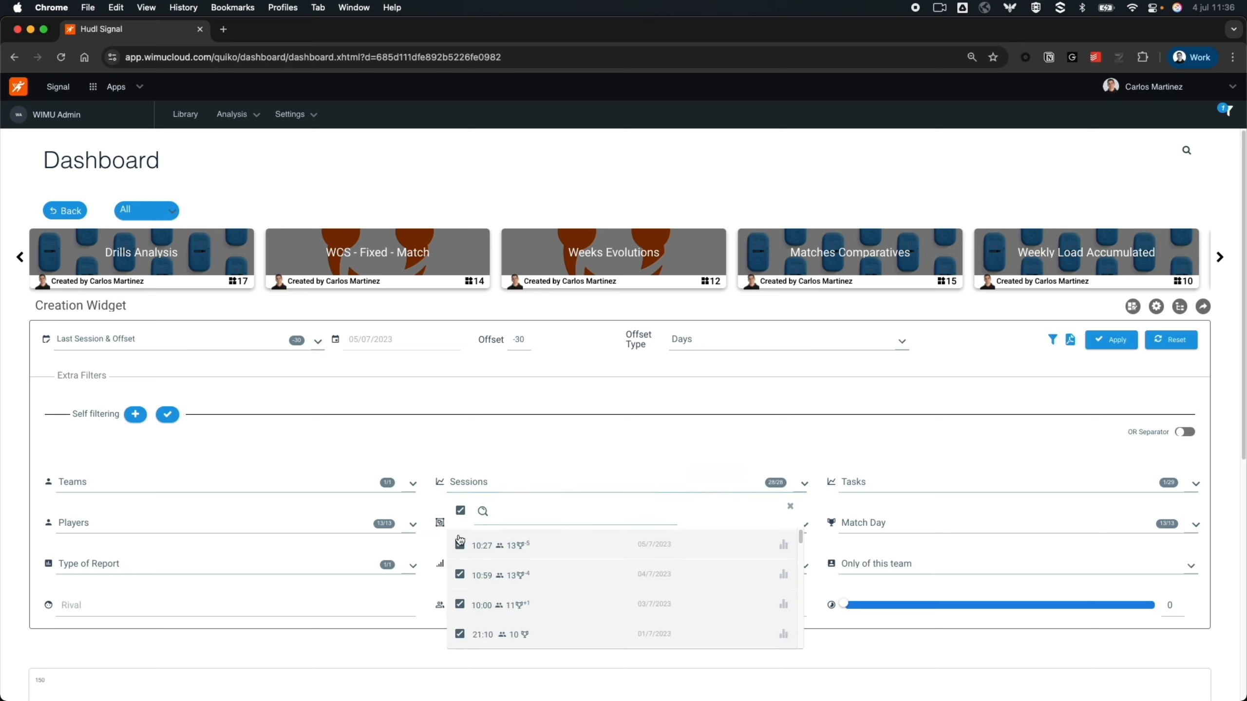
click(461, 511)
click(459, 544)
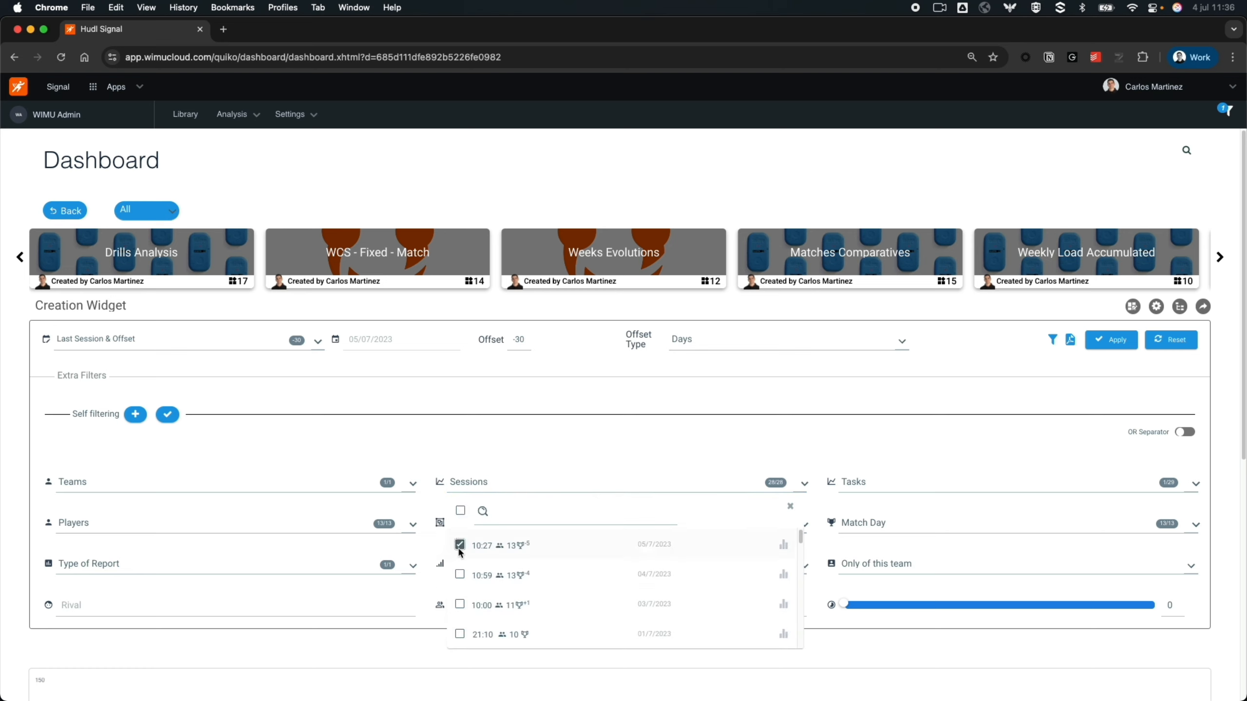
click(512, 446)
click(1109, 347)
scroll(980, 493, down, 5)
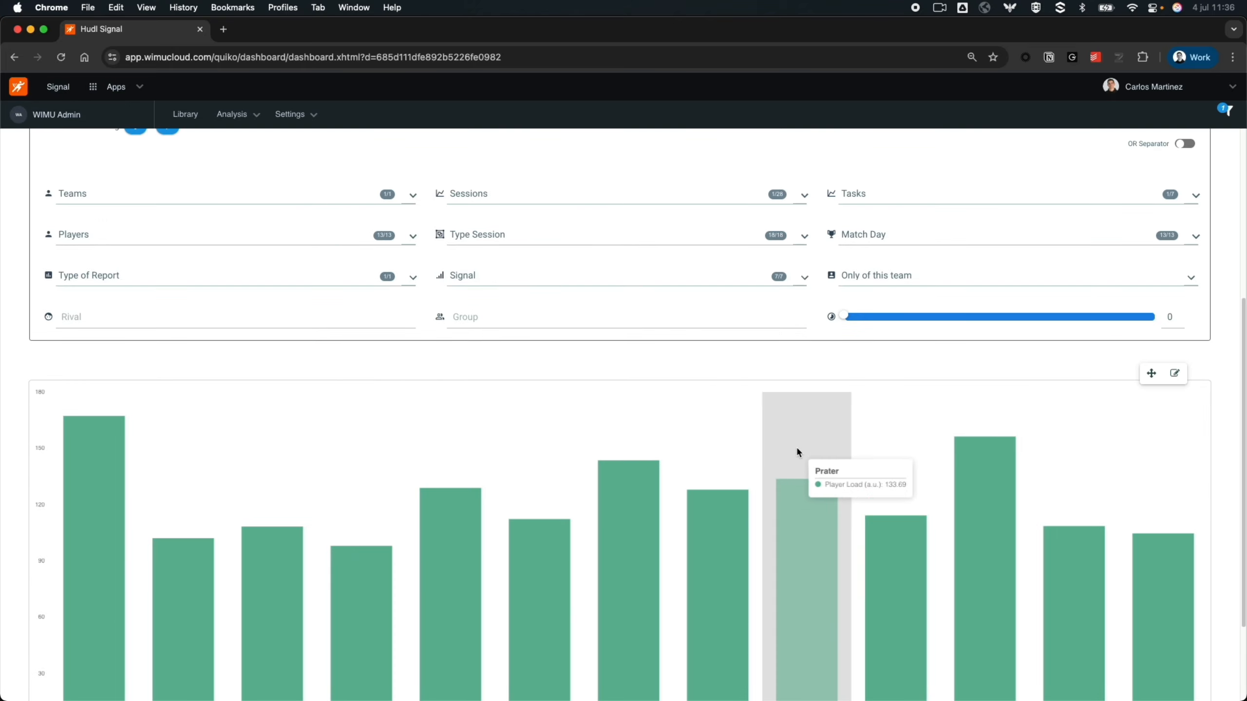
- Add the 04/7/2023 and 03/7/2023 sessions to the session filter, apply it, and hide the extra filters
scroll(830, 378, up, 1)
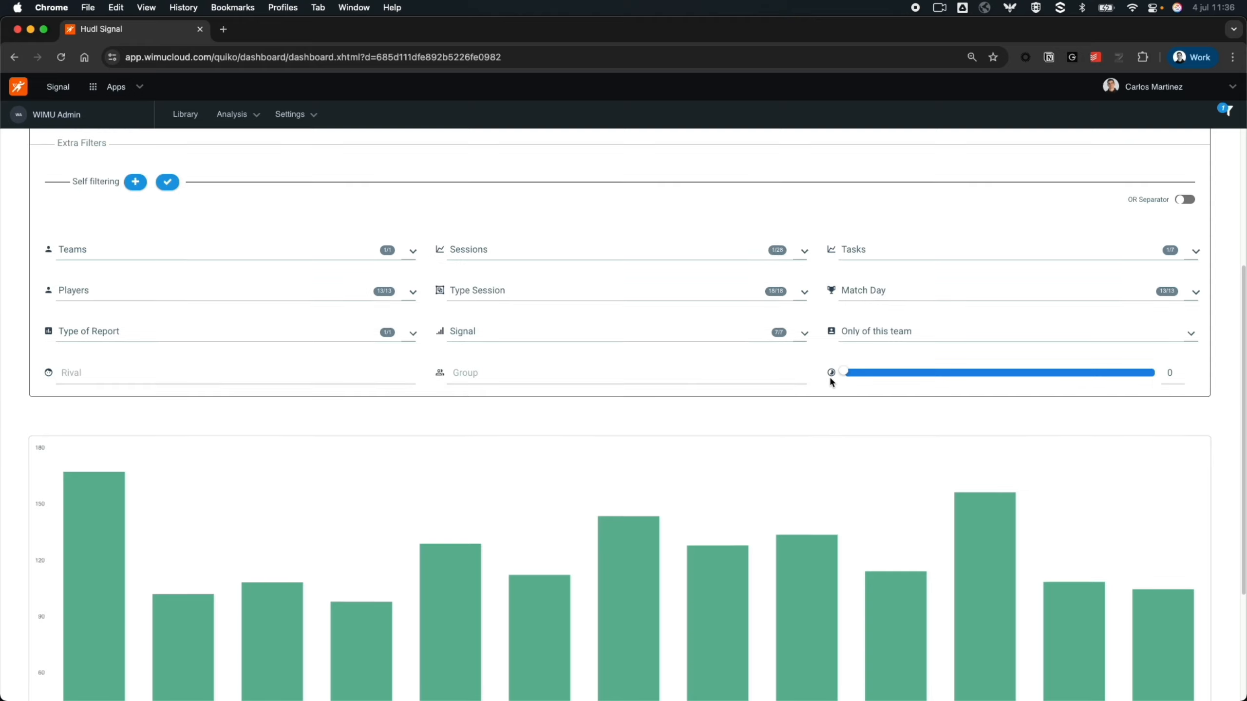
click(803, 252)
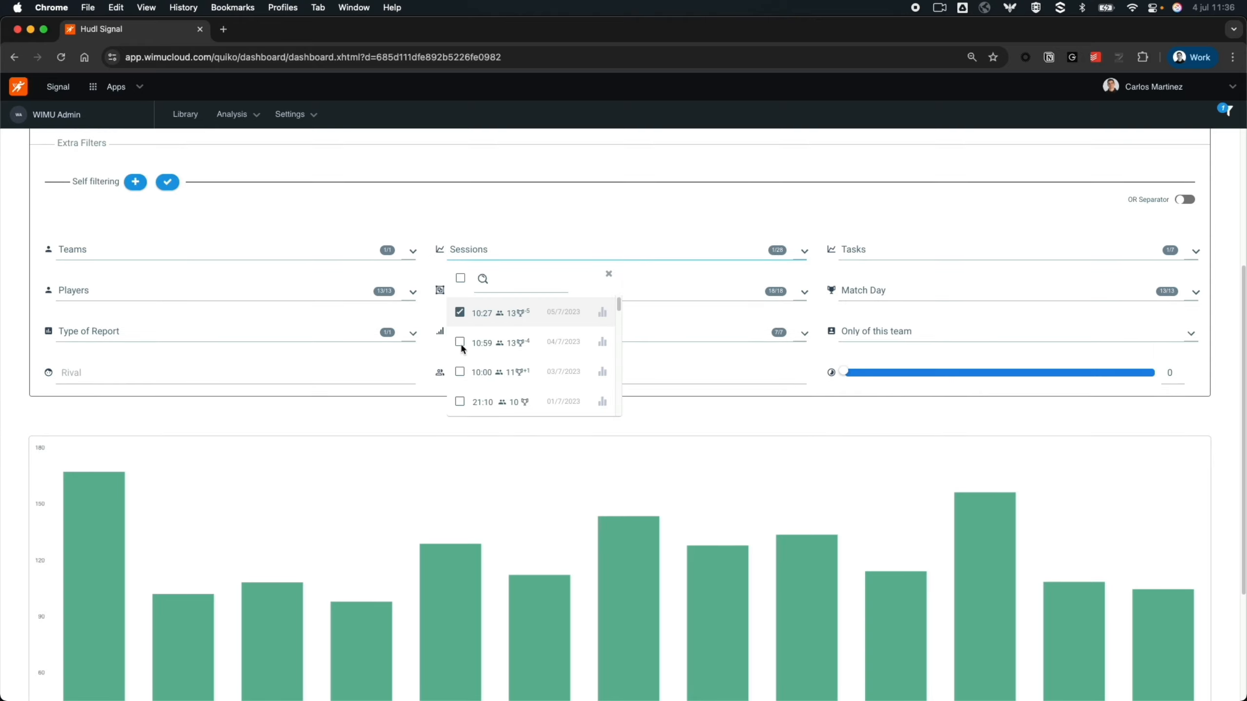
click(459, 342)
click(459, 372)
click(1097, 224)
scroll(1097, 226, up, 1)
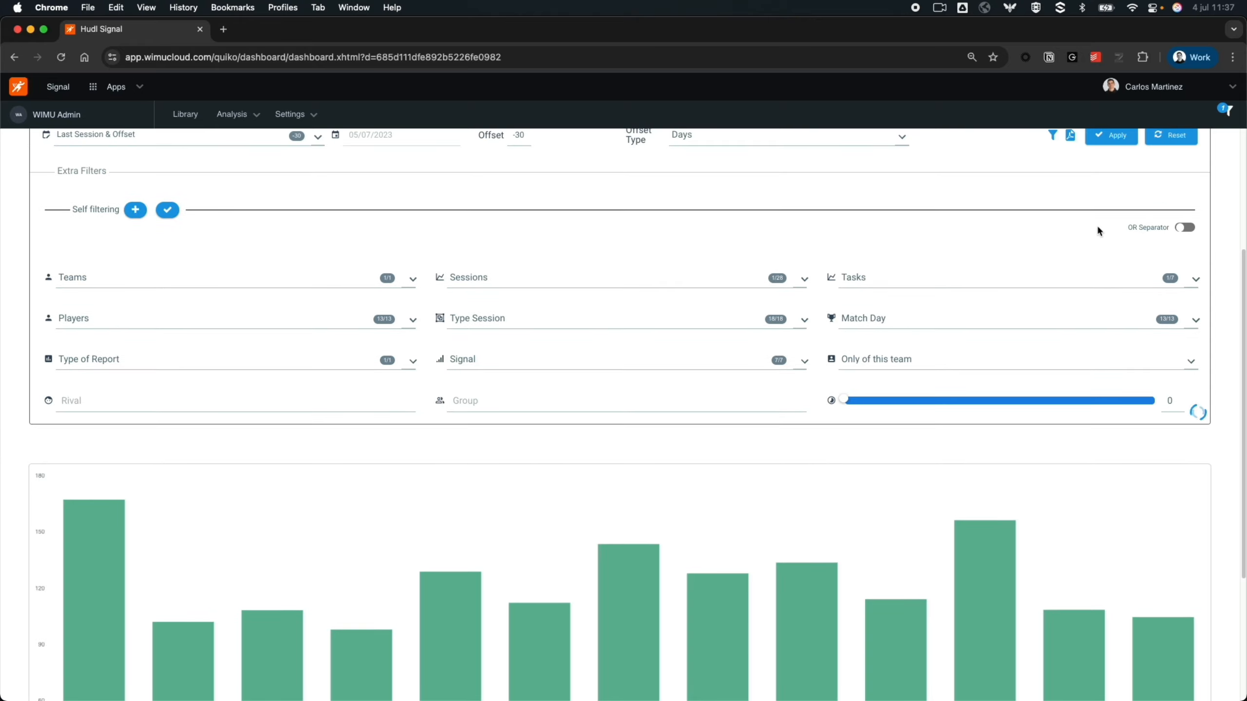
click(1115, 141)
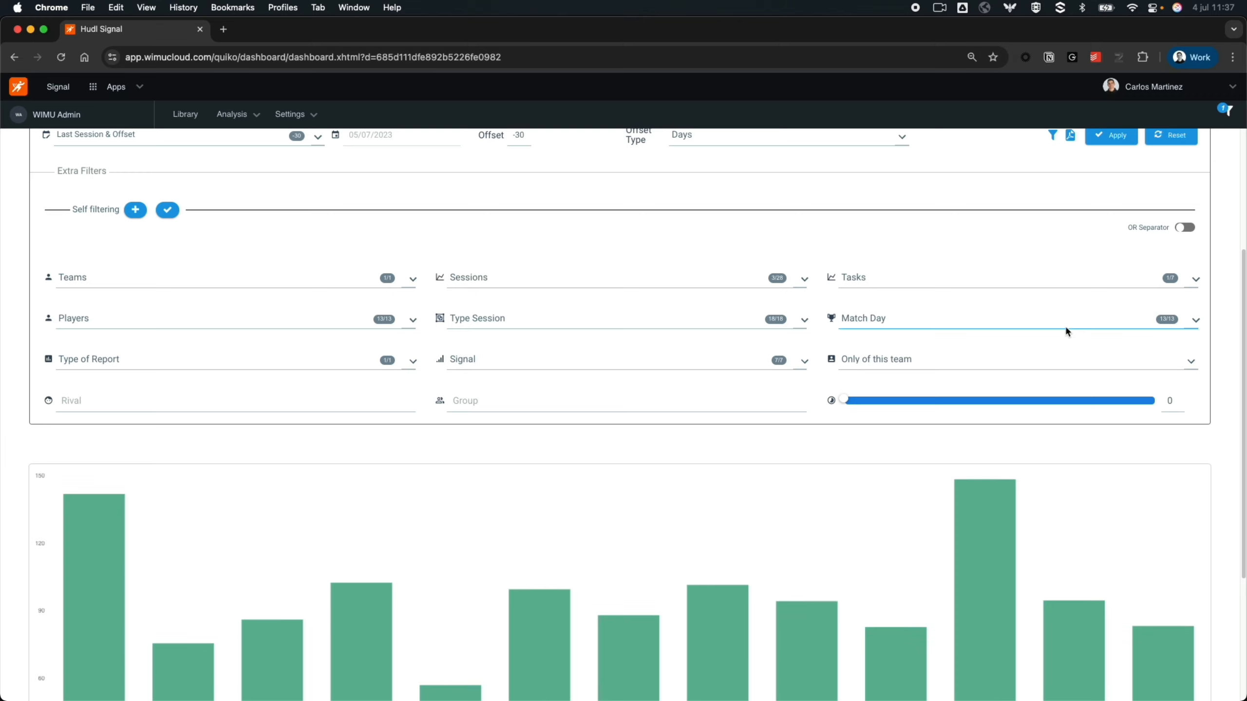
scroll(1065, 325, up, 1)
click(1053, 196)
mouse_move(947, 386)
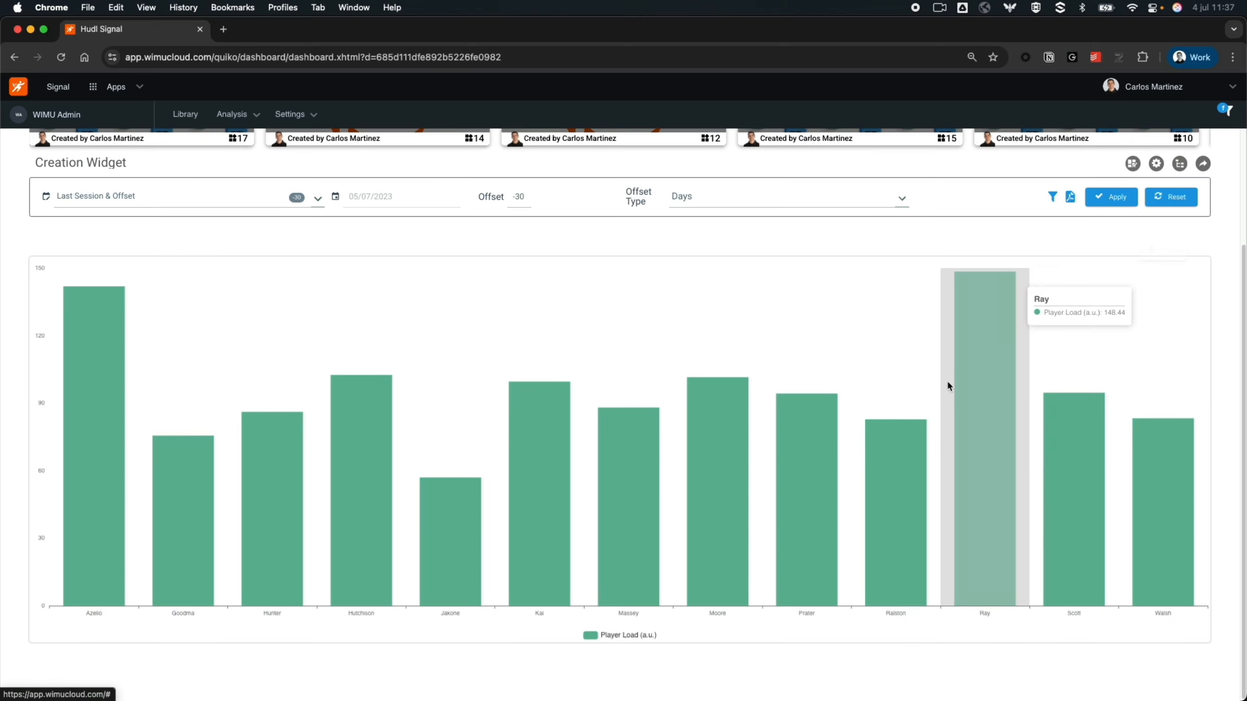
- Switch the Creation Widget dashboard to layout editing and add two Filter widgets
scroll(933, 403, up, 1)
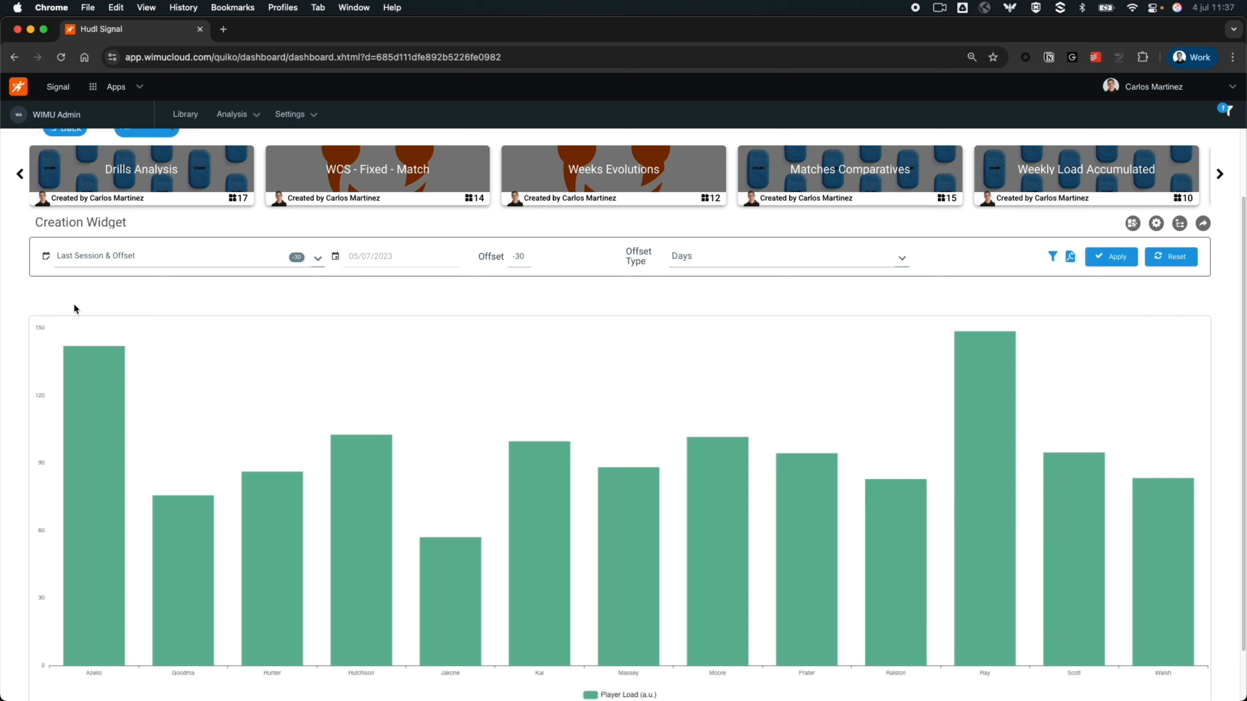
click(1133, 224)
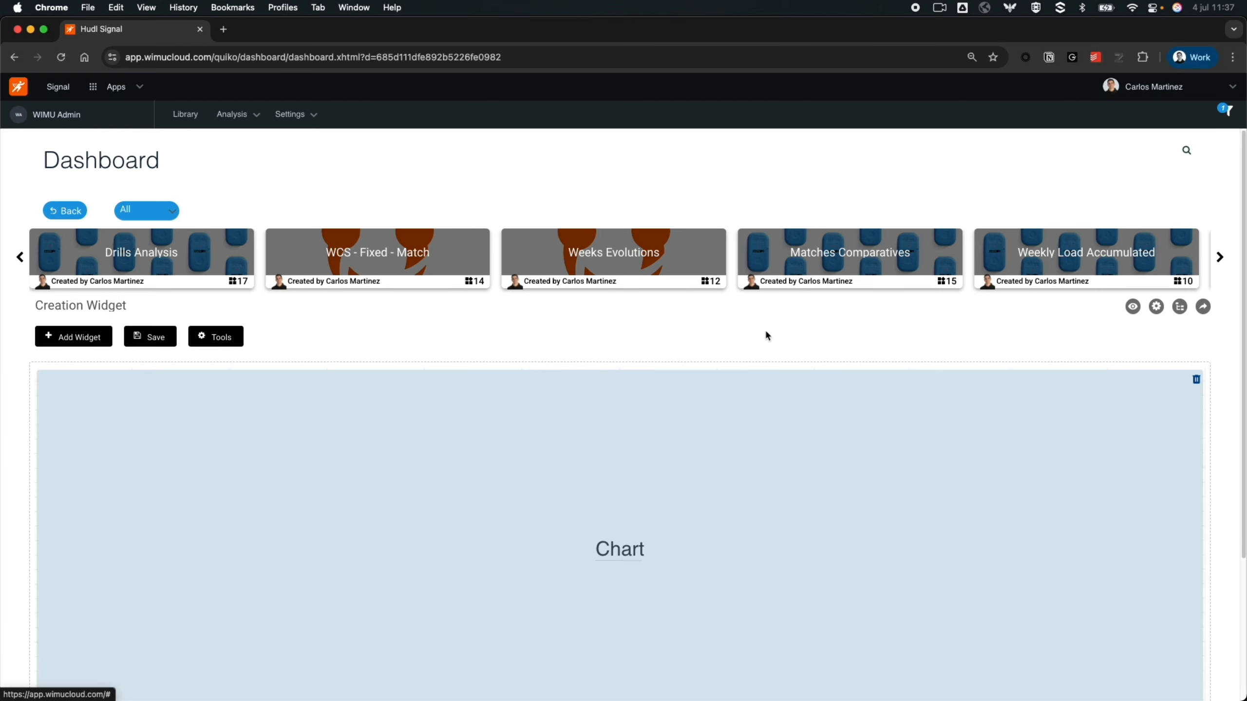
click(78, 337)
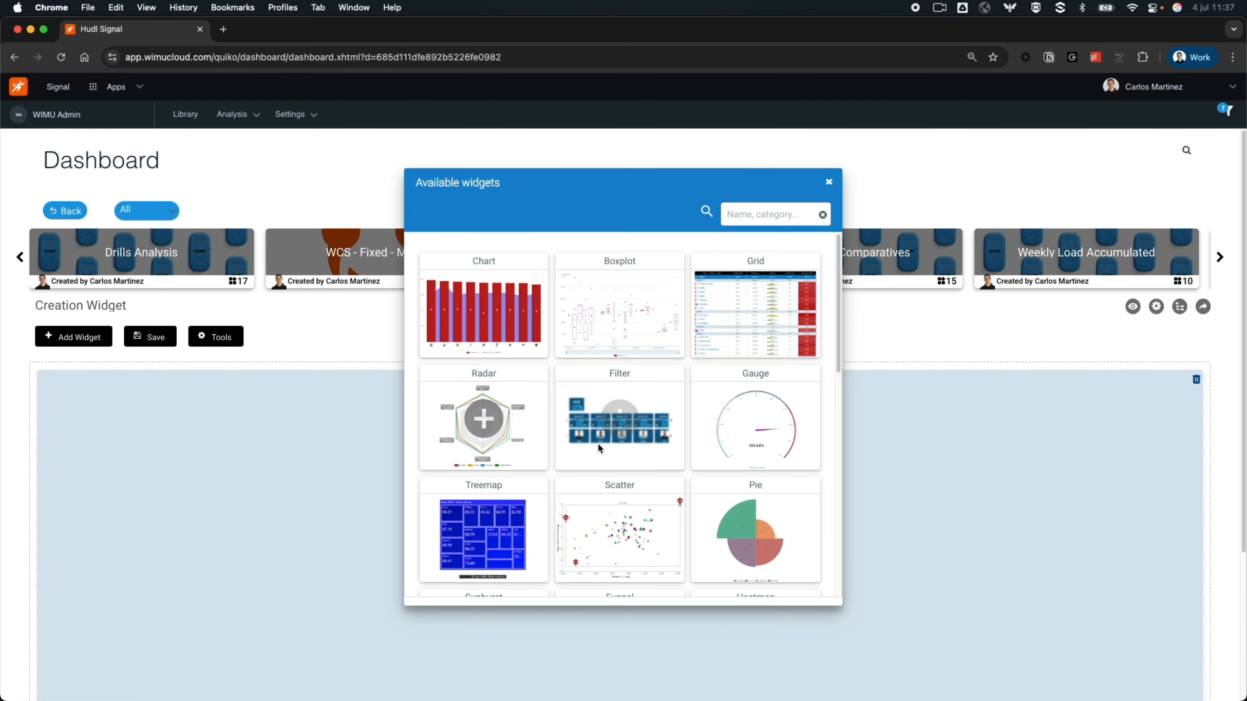
mouse_move(626, 427)
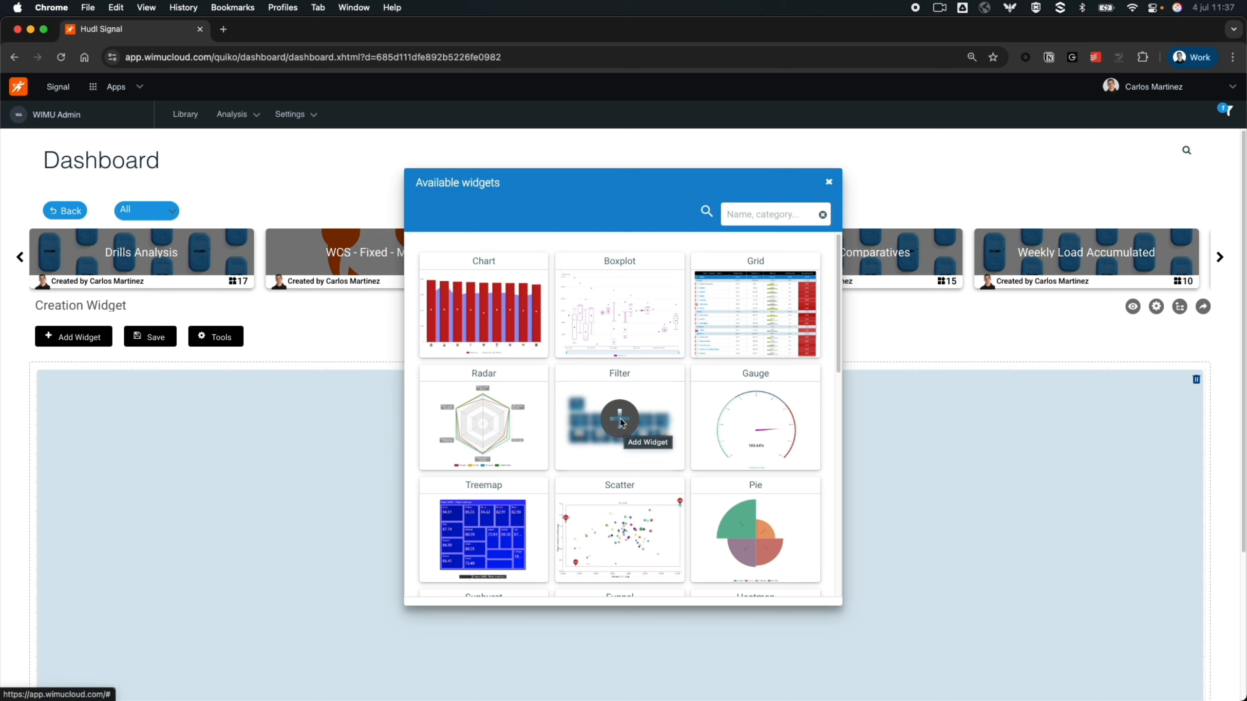
click(620, 420)
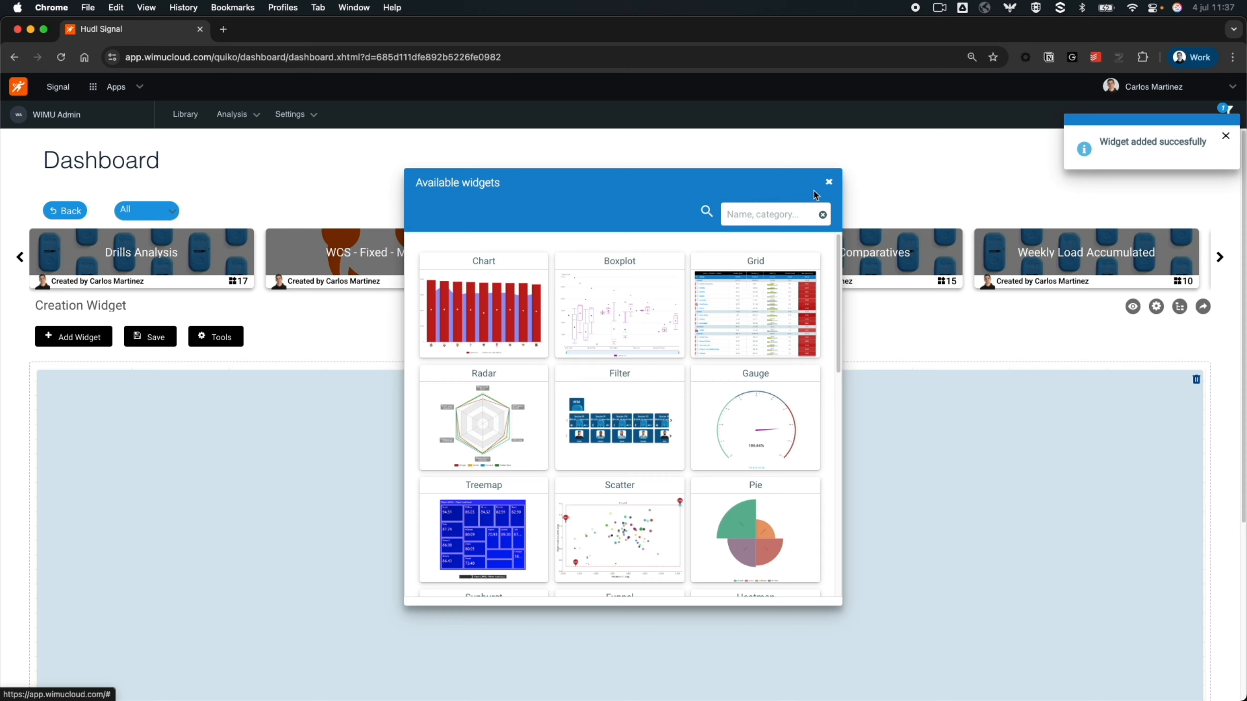
click(829, 182)
- Place the two Filter widgets side by side above the Chart widget and save the dashboard layout
scroll(569, 559, down, 5)
scroll(491, 597, up, 2)
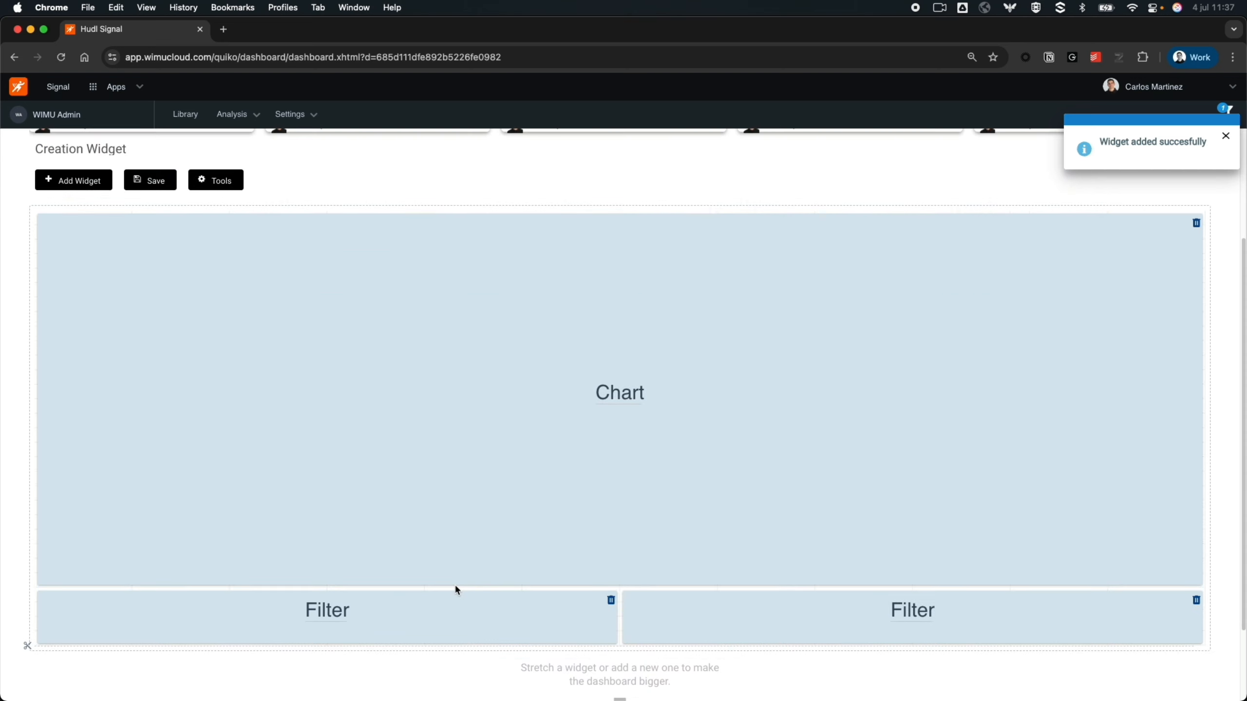
drag(417, 624, 426, 258)
drag(794, 663, 765, 274)
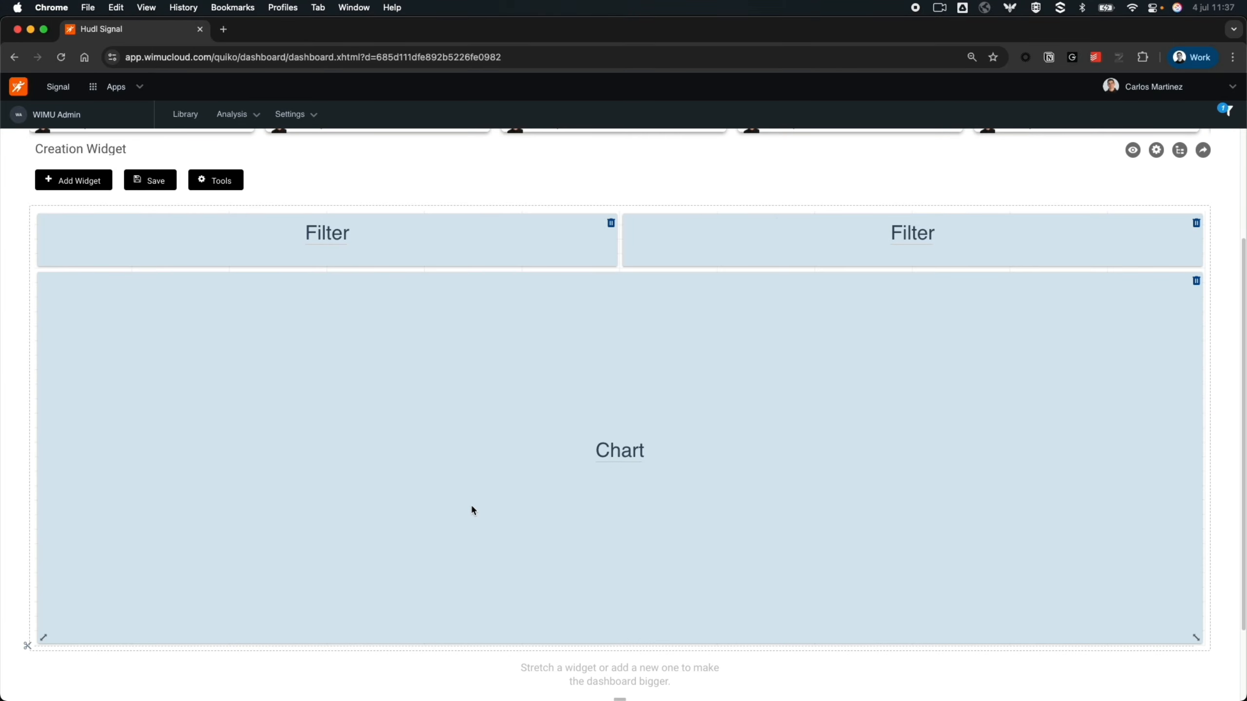
scroll(471, 509, up, 2)
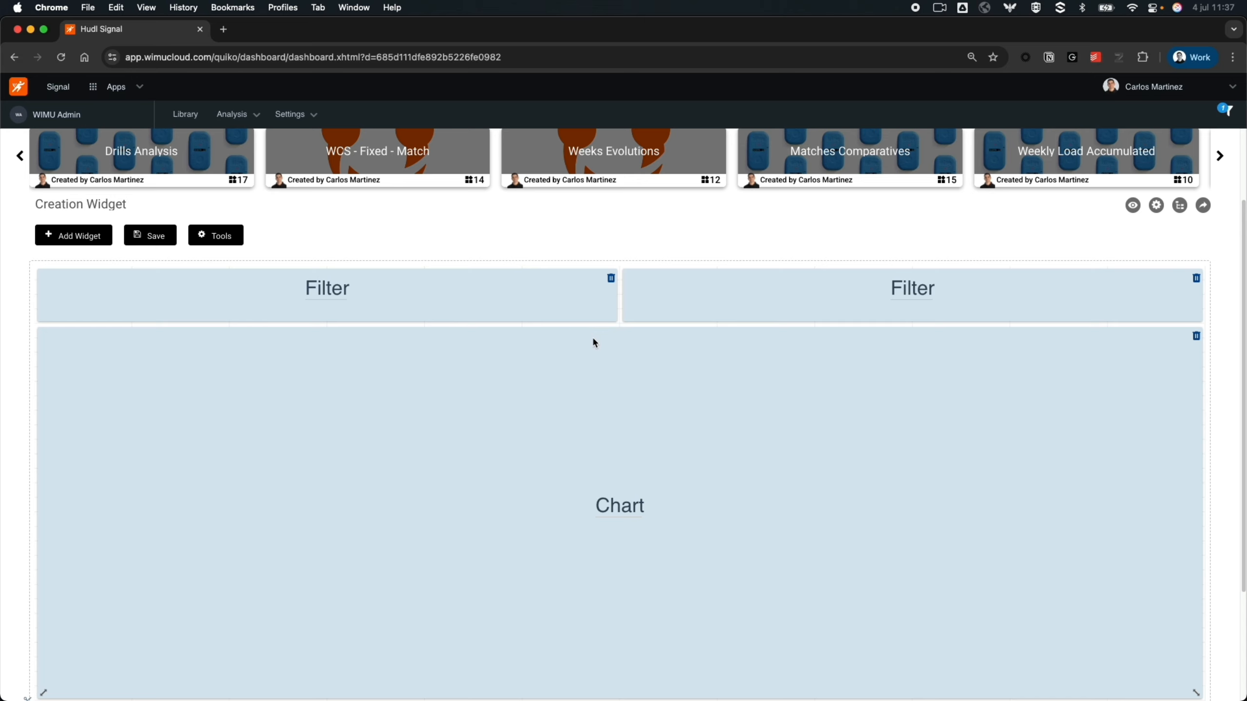
click(163, 242)
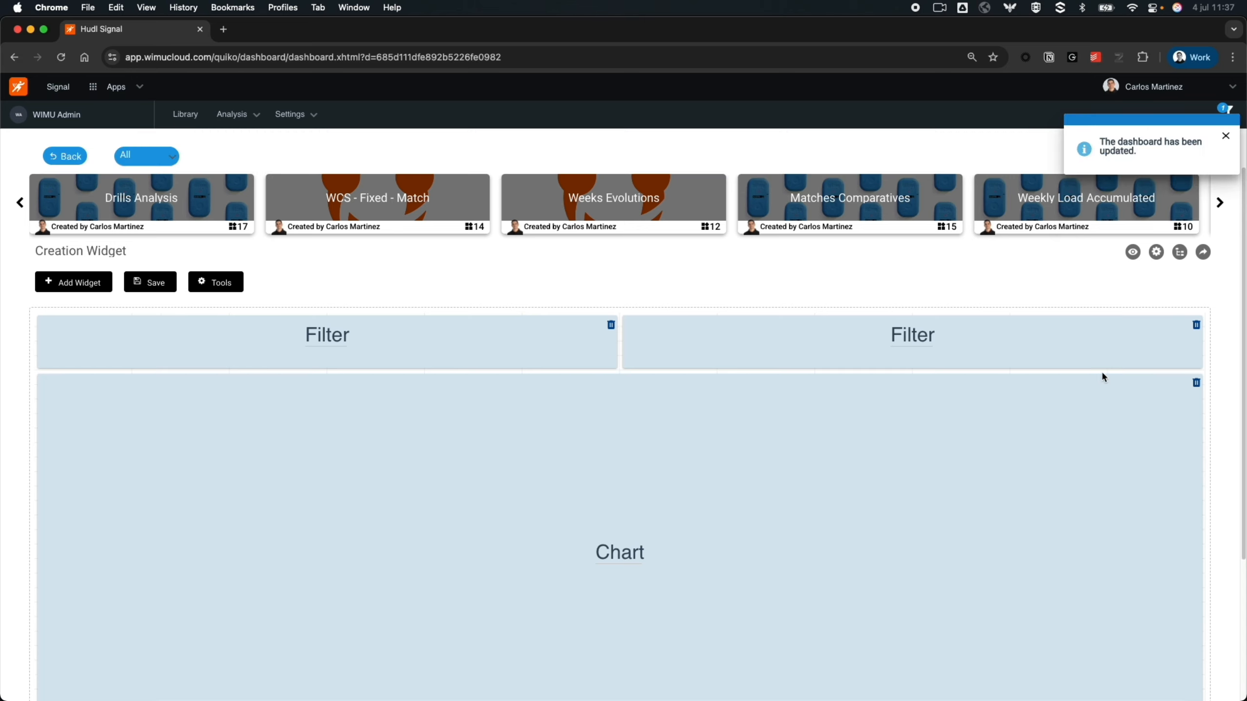
- Return to the dashboard view and test the first filter by selecting one player card and clearing the selection
click(1132, 254)
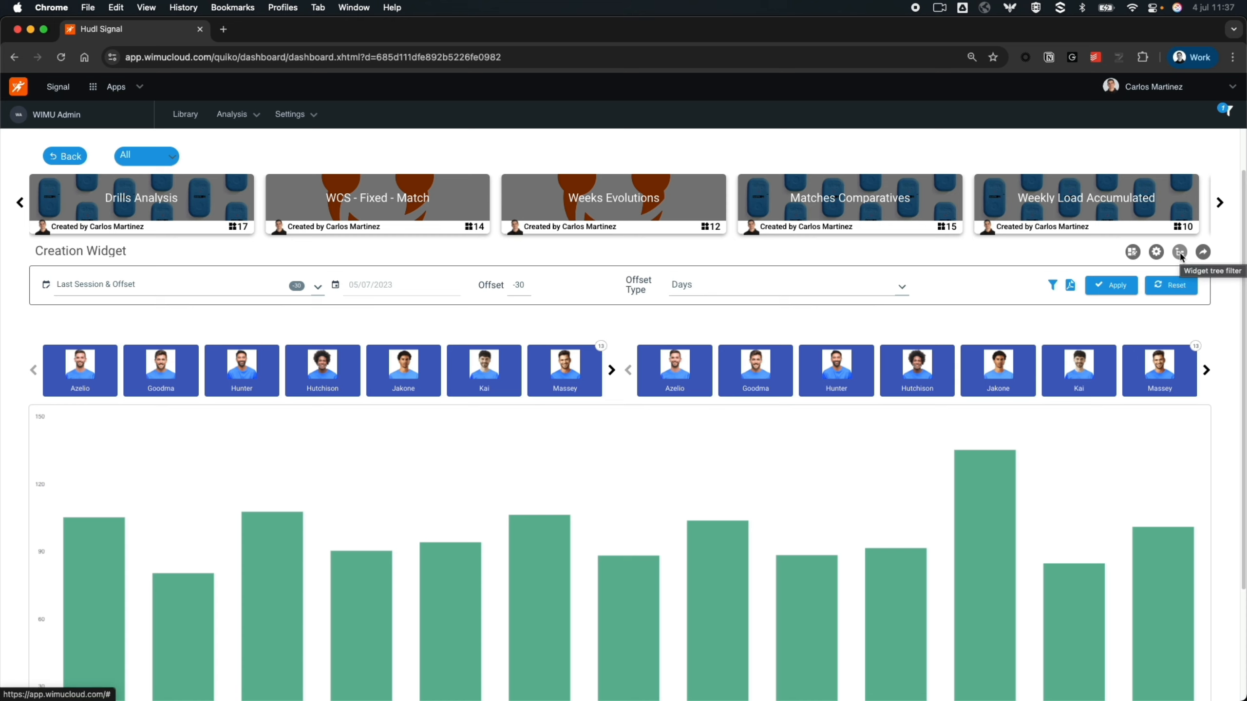
click(466, 371)
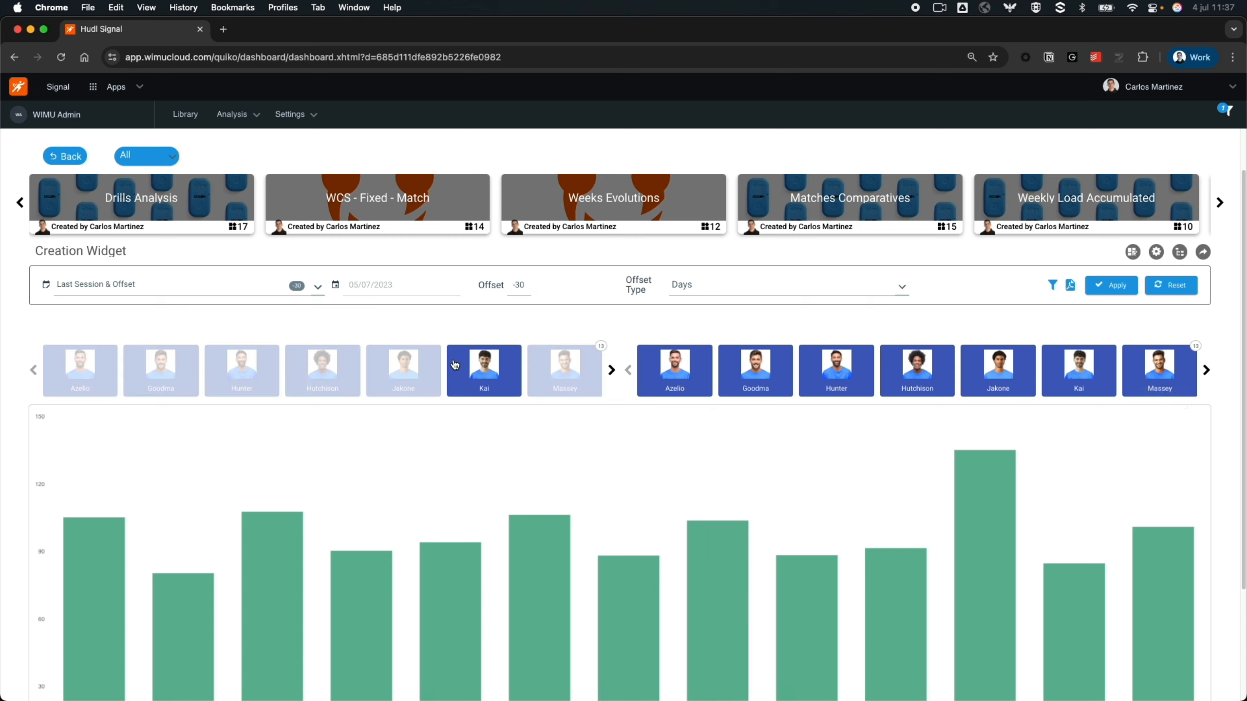
click(504, 390)
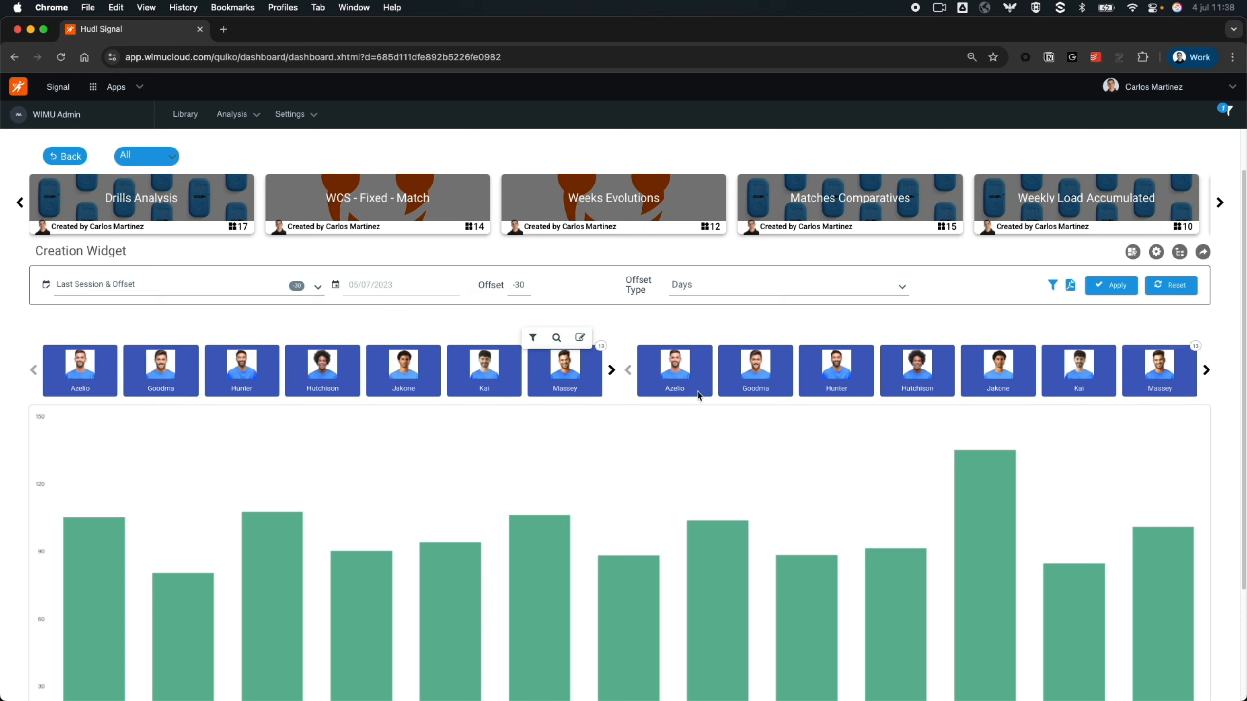
- Nest the second Filter under the first and the Chart under the second Filter in the widget tree, and save
click(1180, 253)
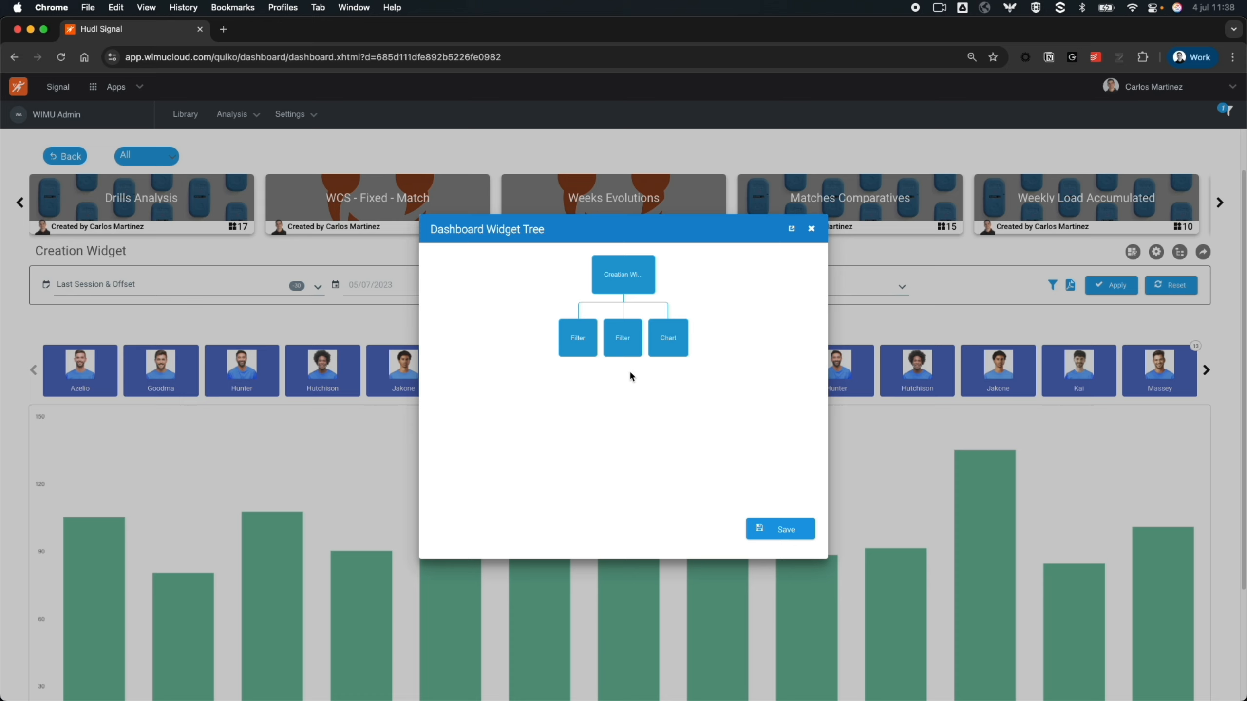
drag(631, 347, 582, 343)
drag(661, 339, 608, 383)
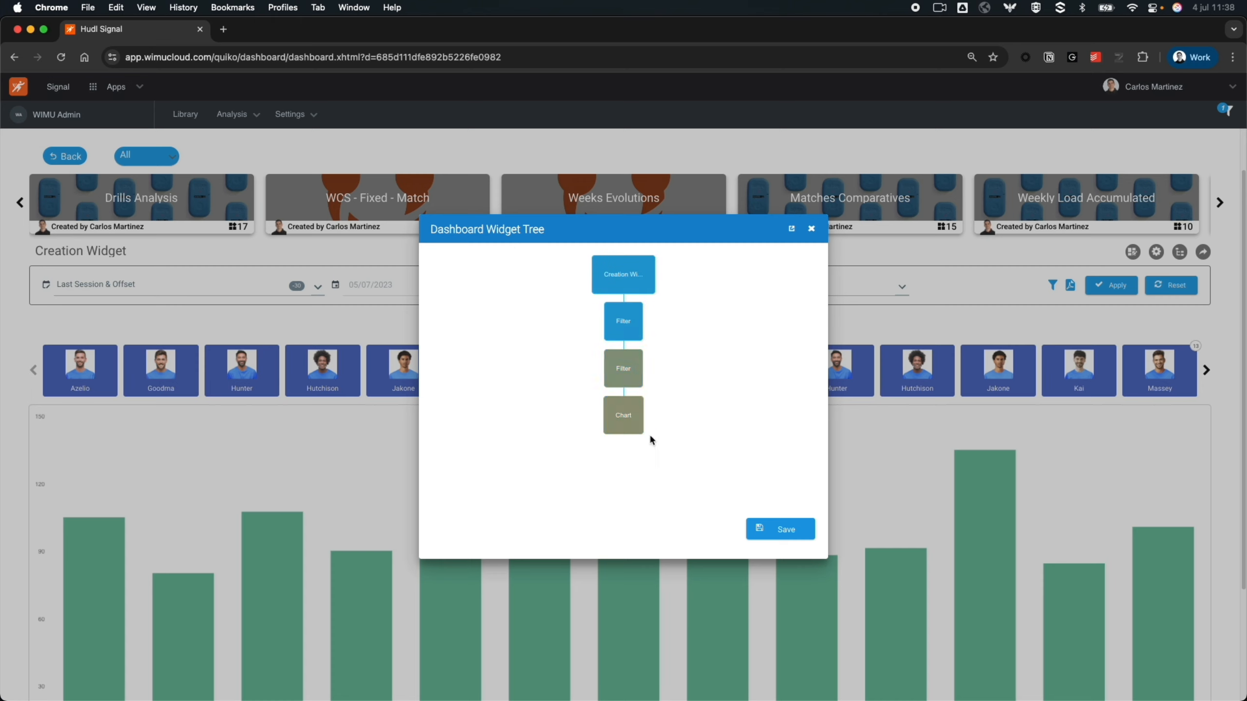
click(786, 531)
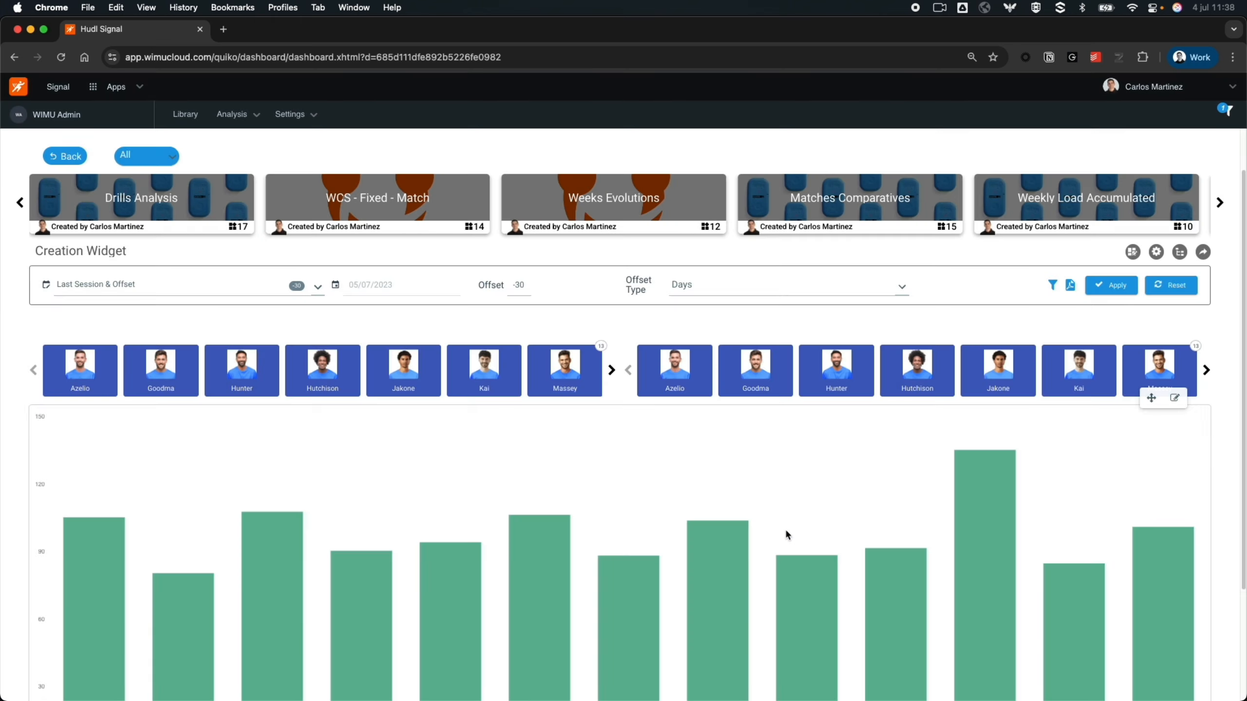
- Test the linked widgets by selecting another player card in the first filter and clearing it again
click(324, 390)
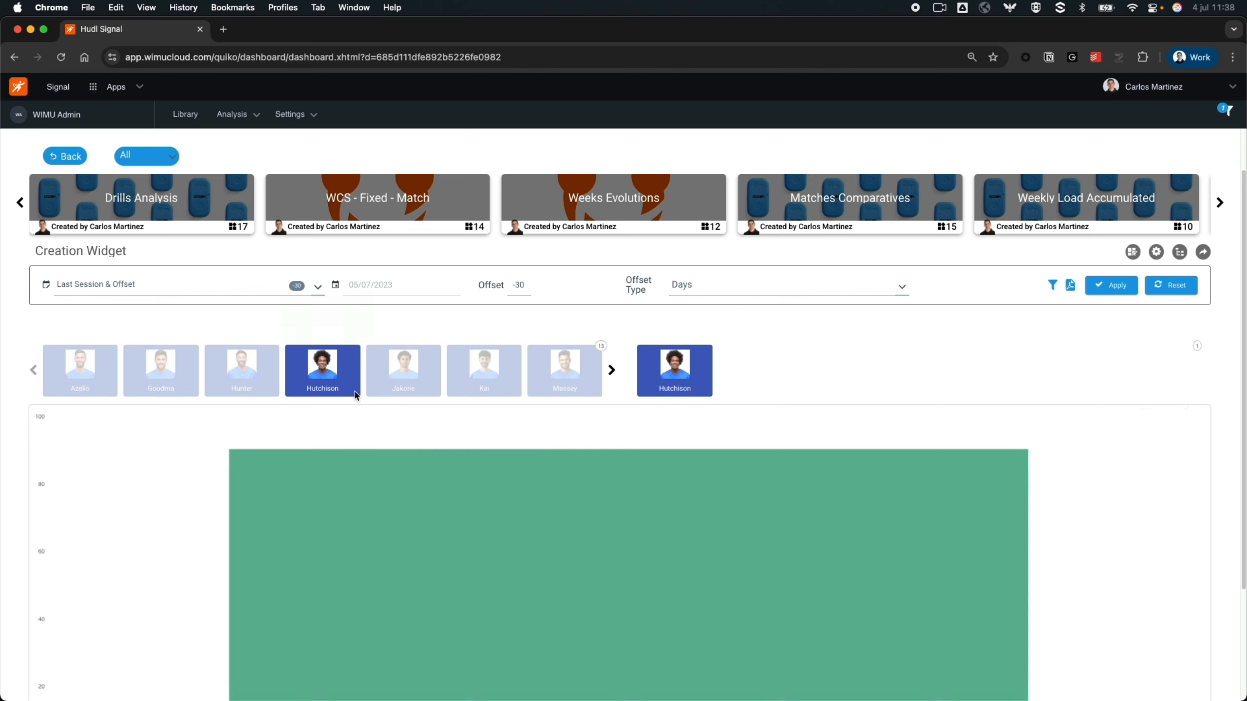
click(322, 368)
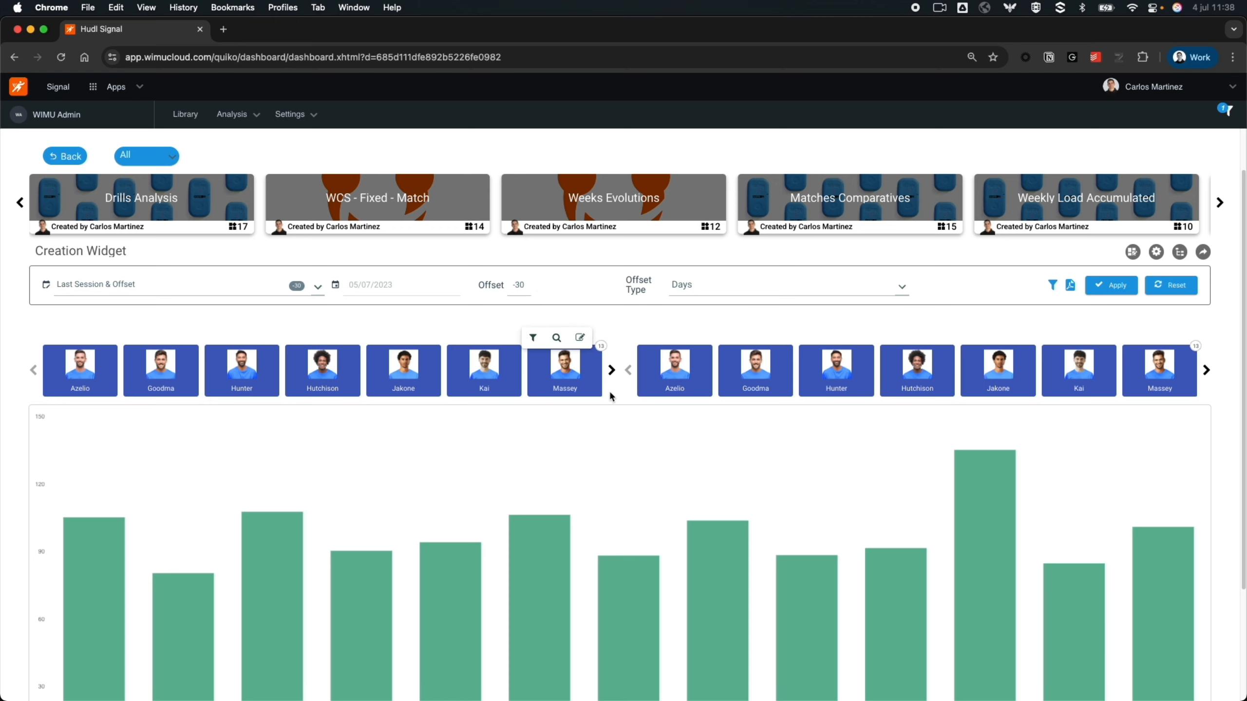
- Set the first filter widget's Filter Type to Positions and save the widget
click(580, 338)
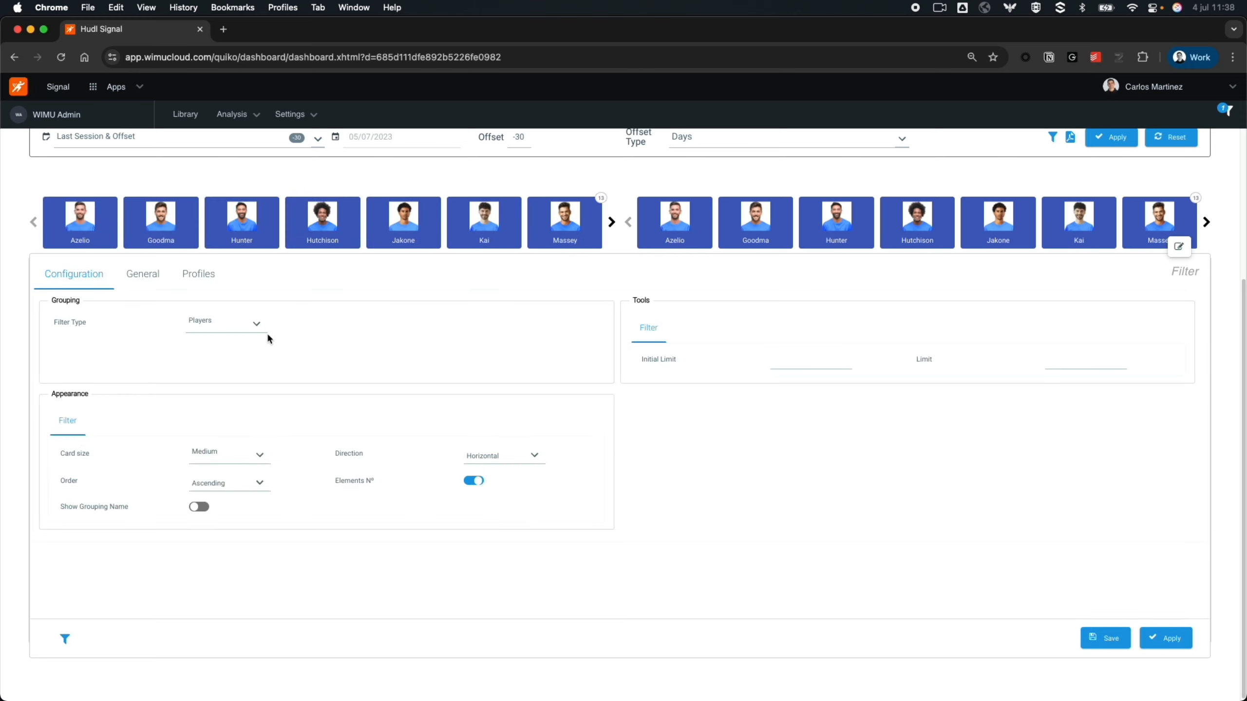
click(252, 326)
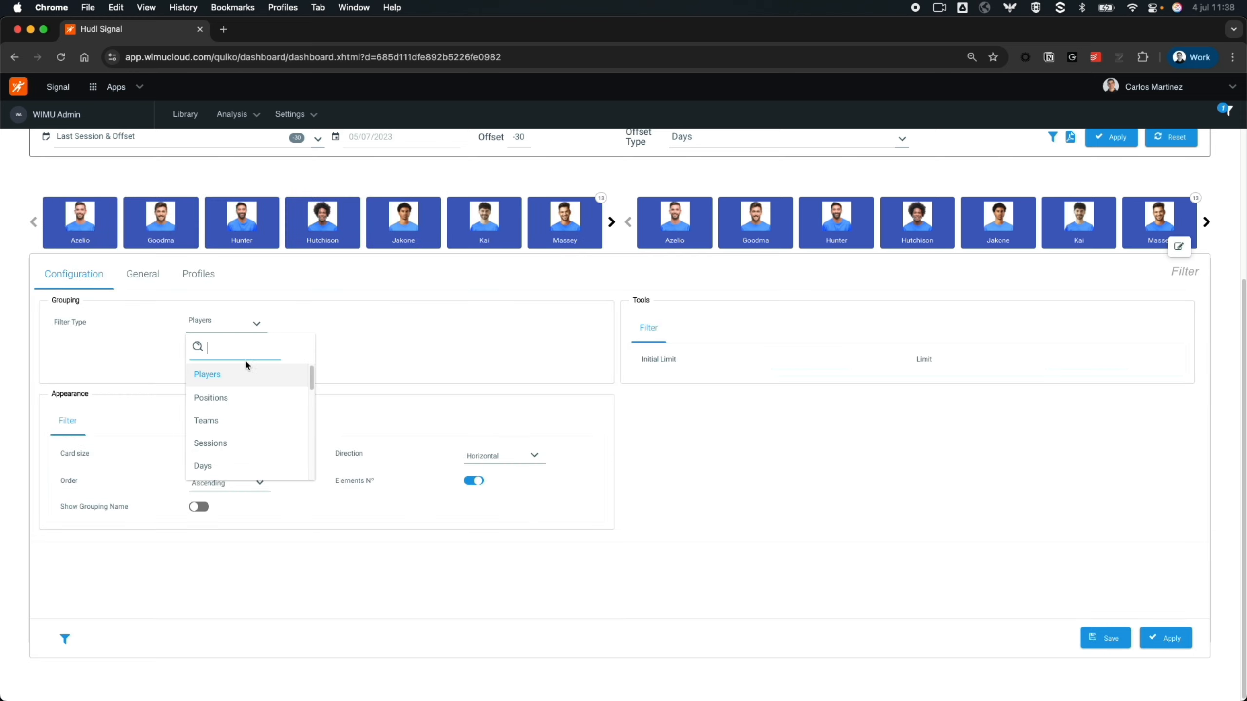
click(229, 399)
click(1105, 638)
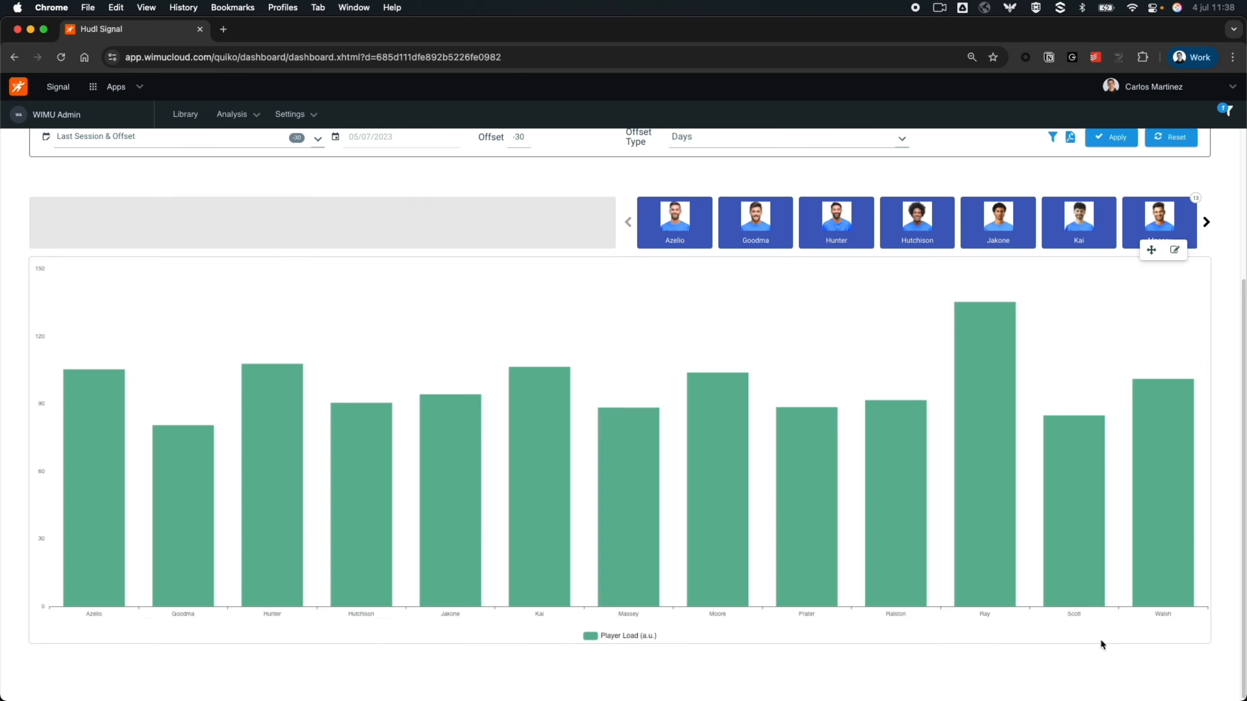
- Filter the player cards and chart by the Midfielder position in the first filter widget
click(322, 239)
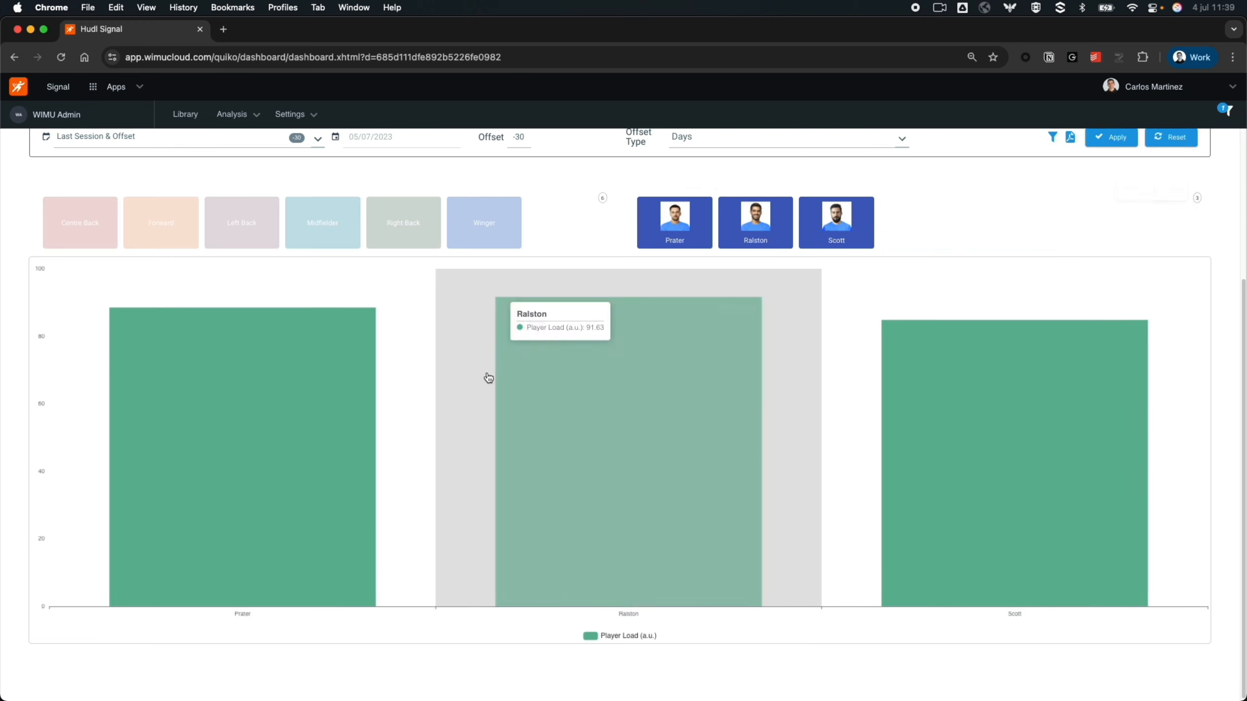
scroll(723, 455, up, 2)
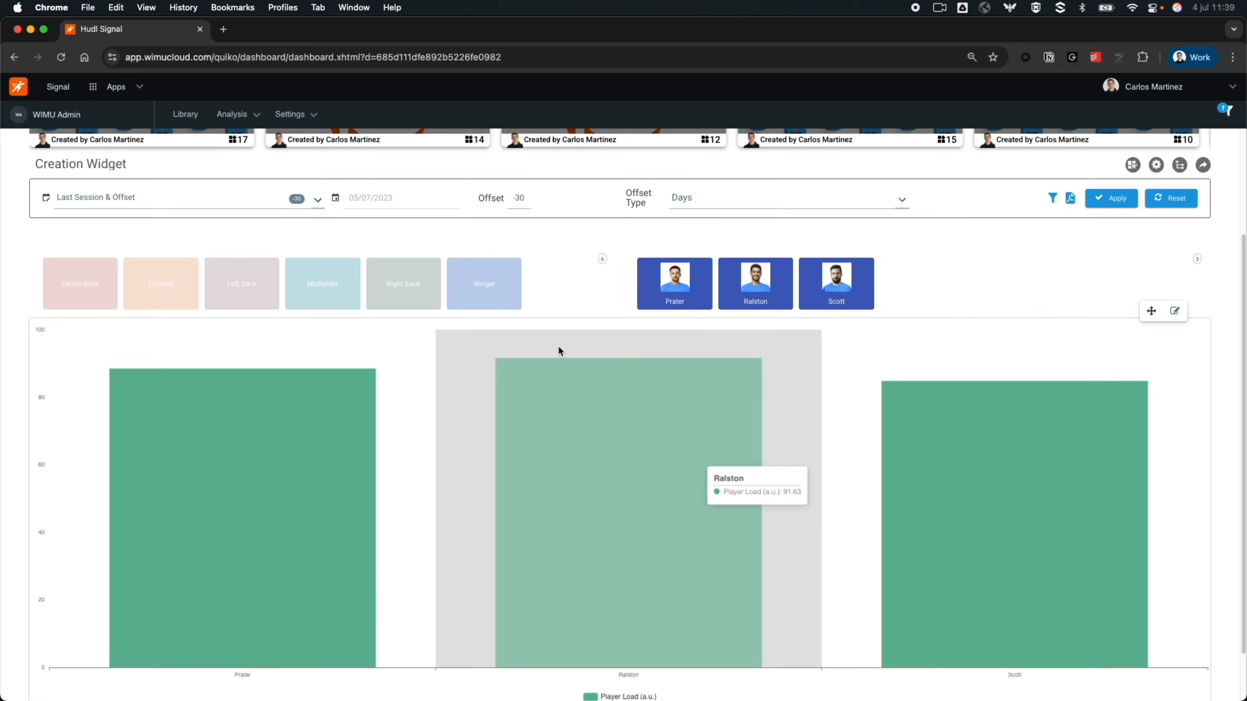
- Clear the Midfielder selection, then change the first filter widget's Filter Type to Sessions and save the widget
click(339, 283)
click(581, 249)
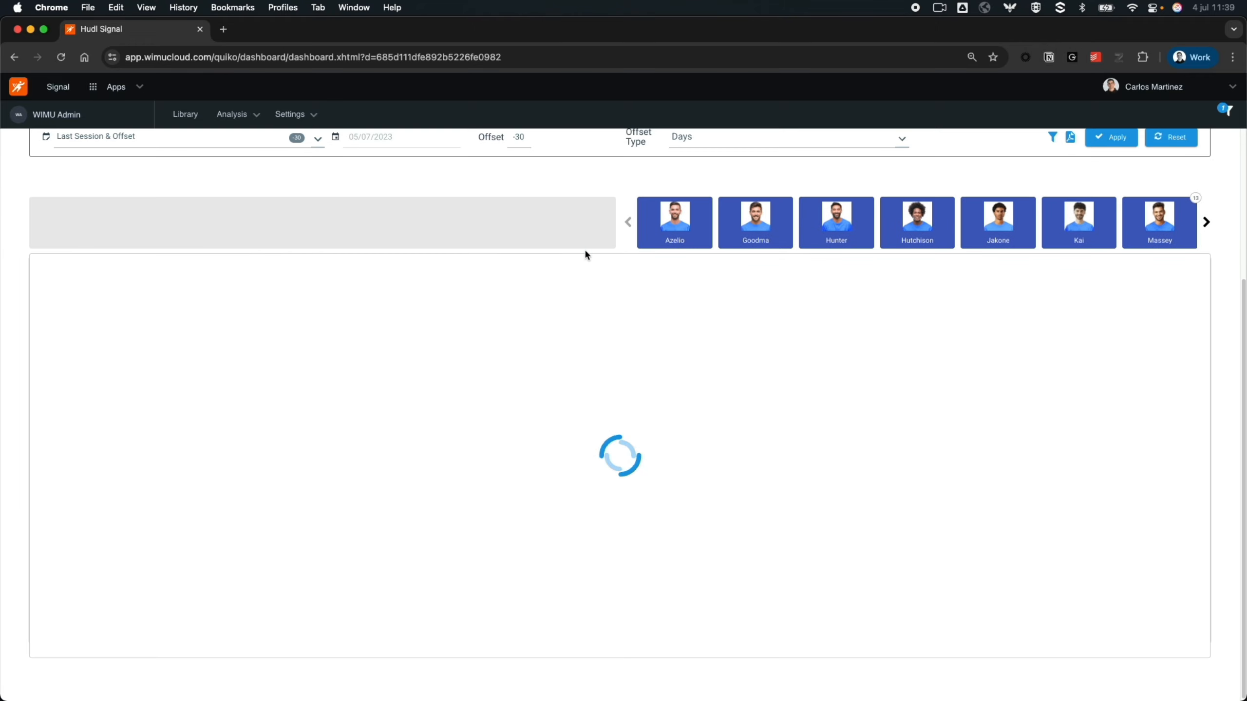
click(256, 325)
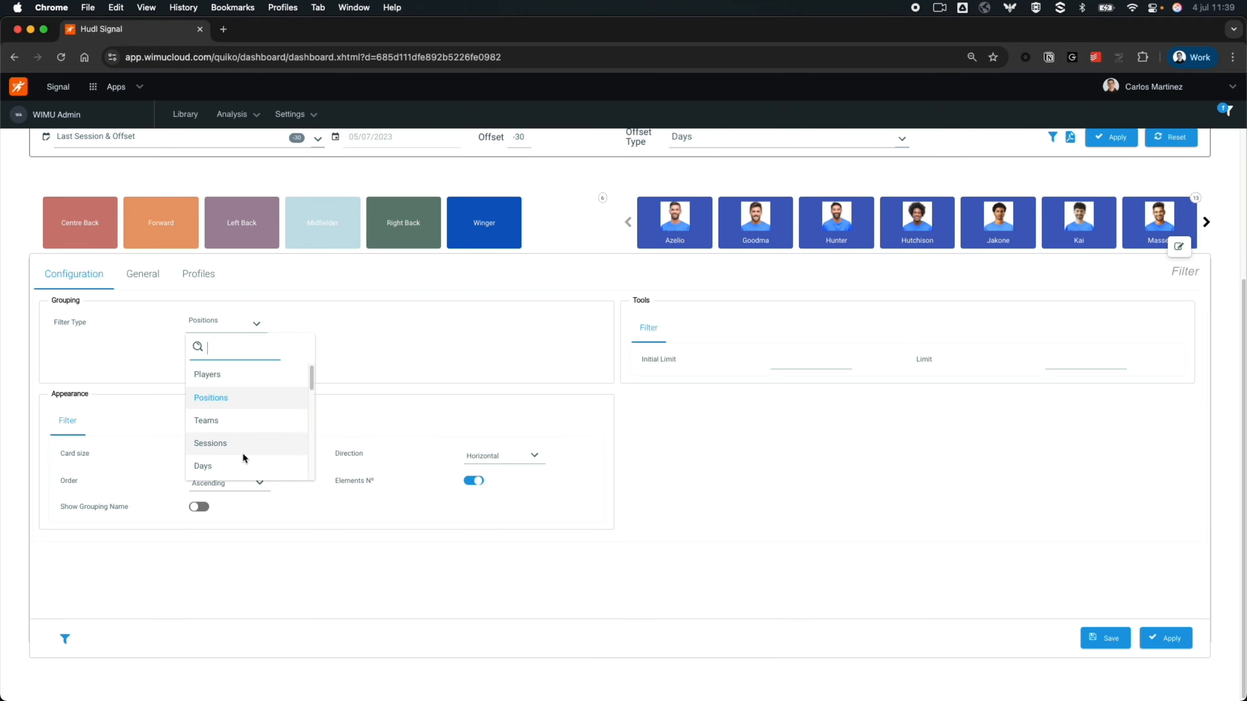
scroll(242, 450, down, 2)
scroll(236, 476, down, 1)
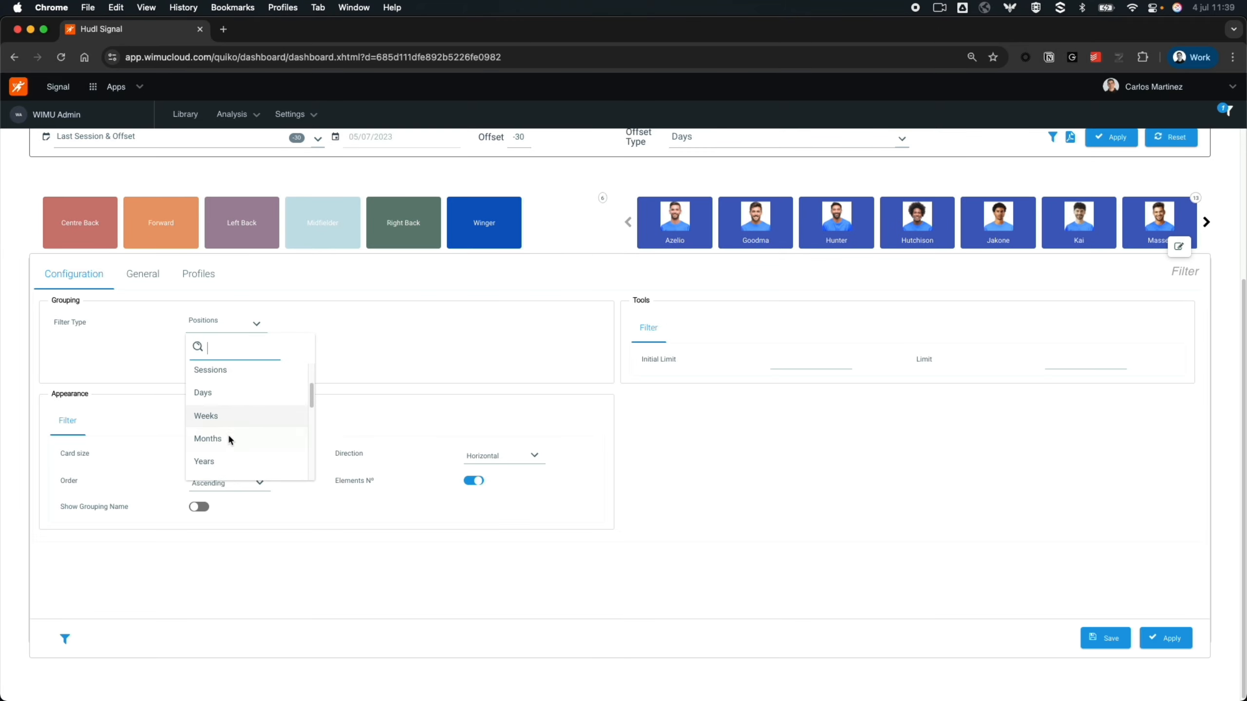
scroll(227, 447, down, 4)
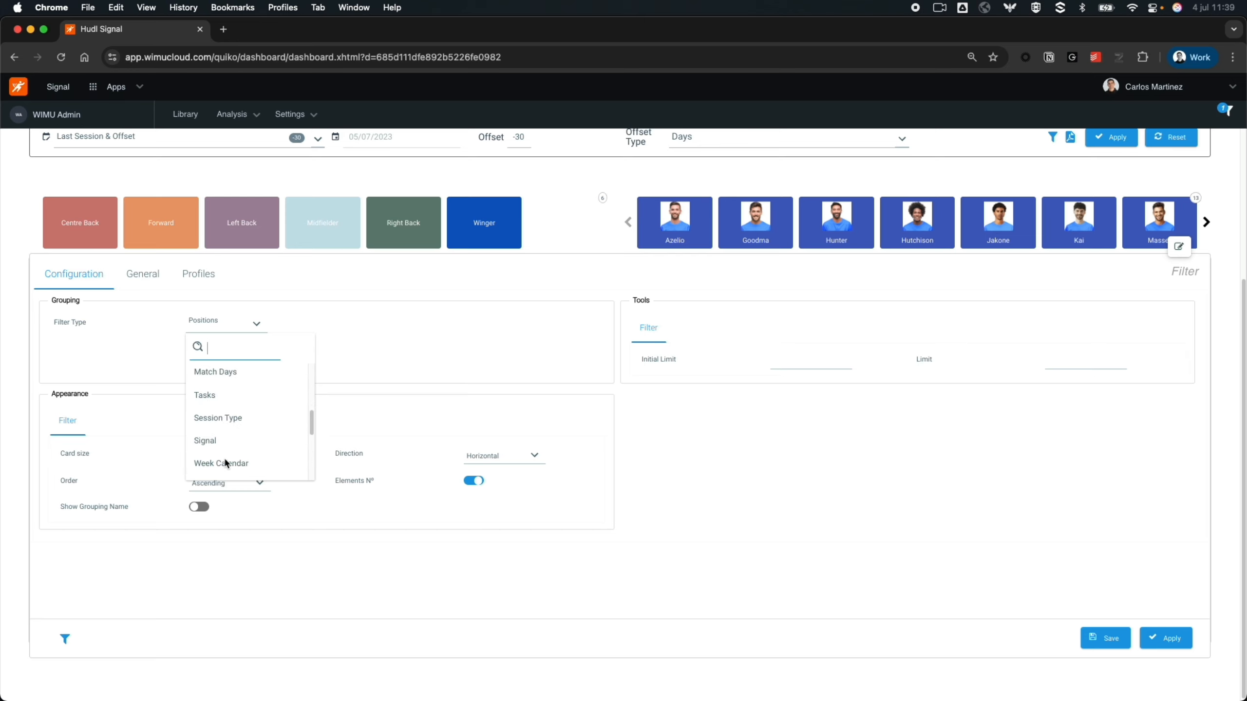
scroll(234, 473, down, 4)
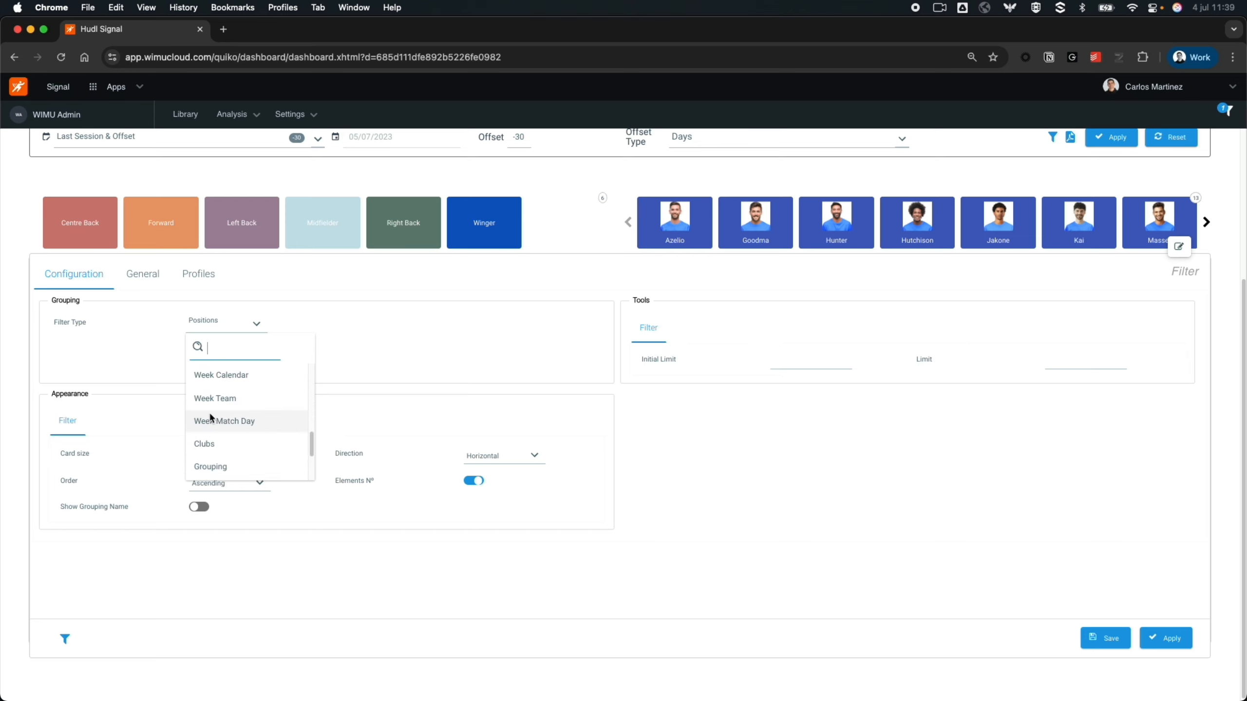
scroll(215, 421, up, 5)
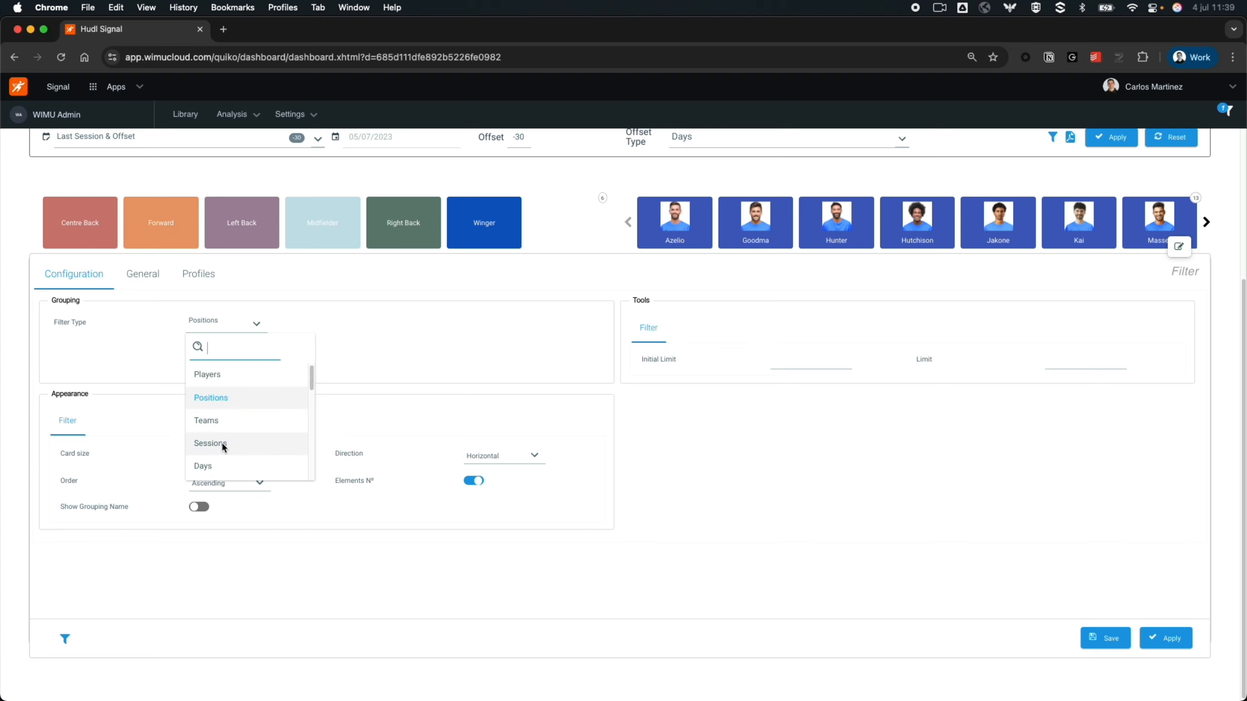
click(222, 443)
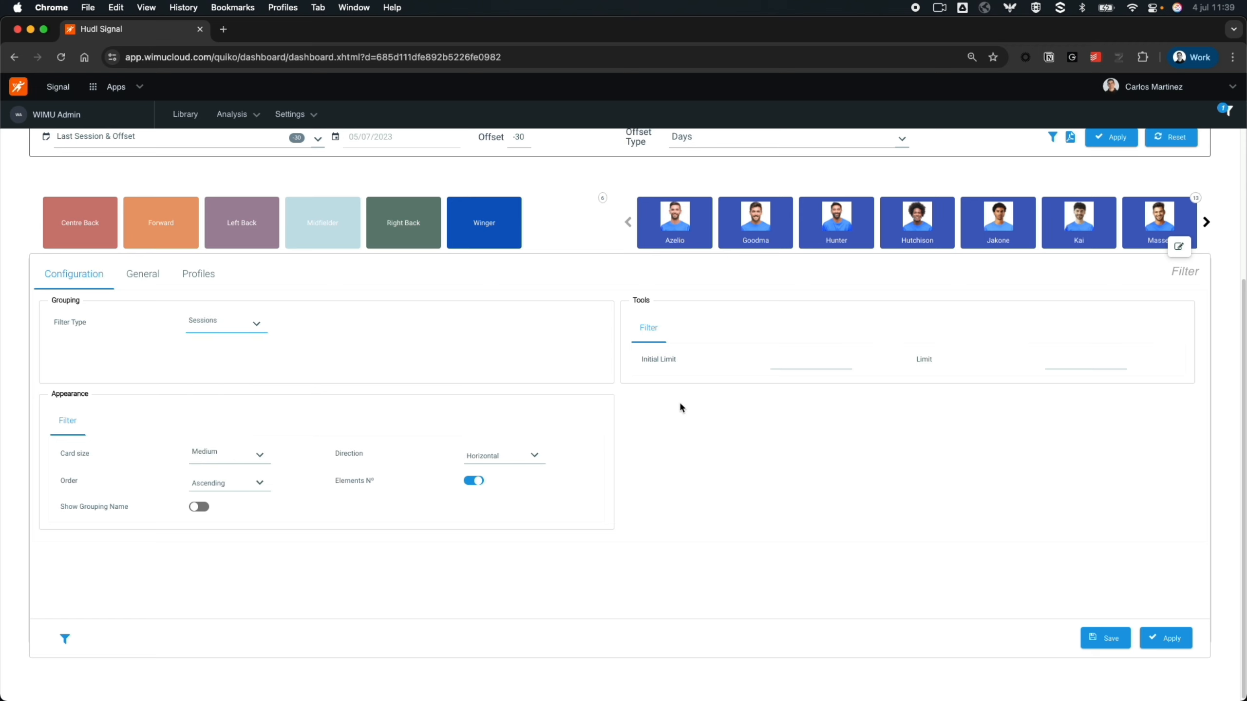
click(1105, 638)
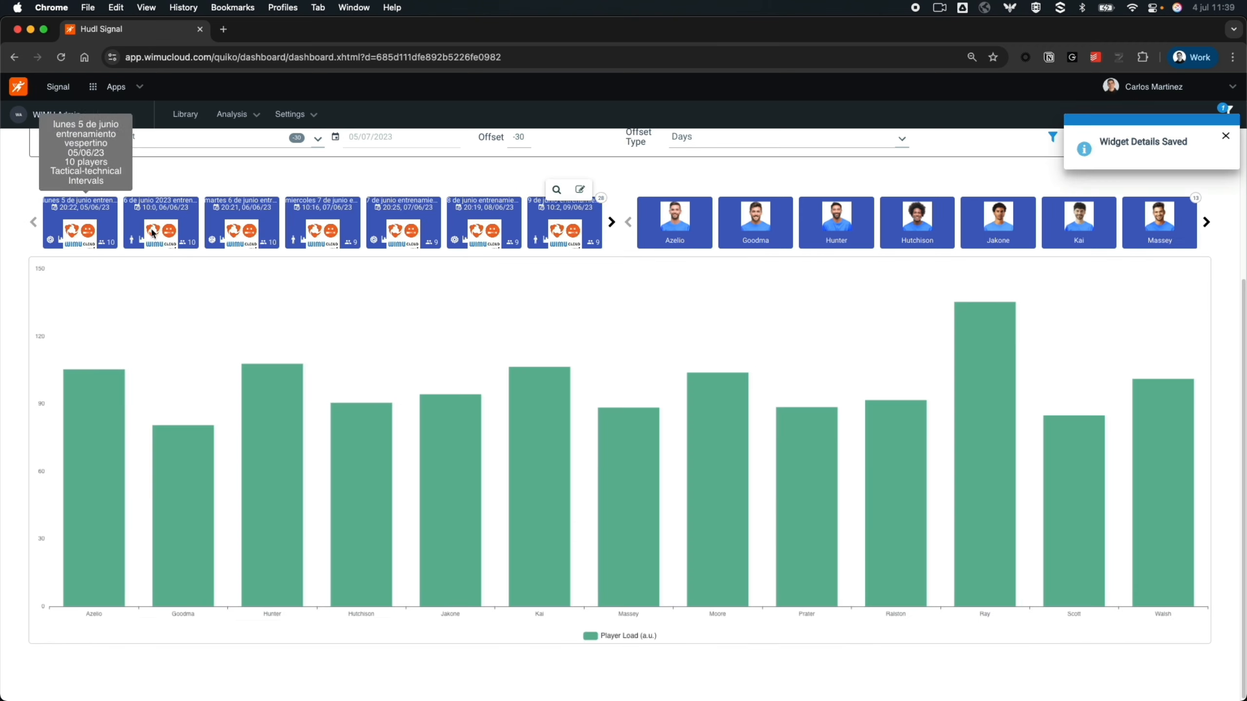
- Edit the Initial Limit in the first filter widget's settings and save the widget
click(580, 190)
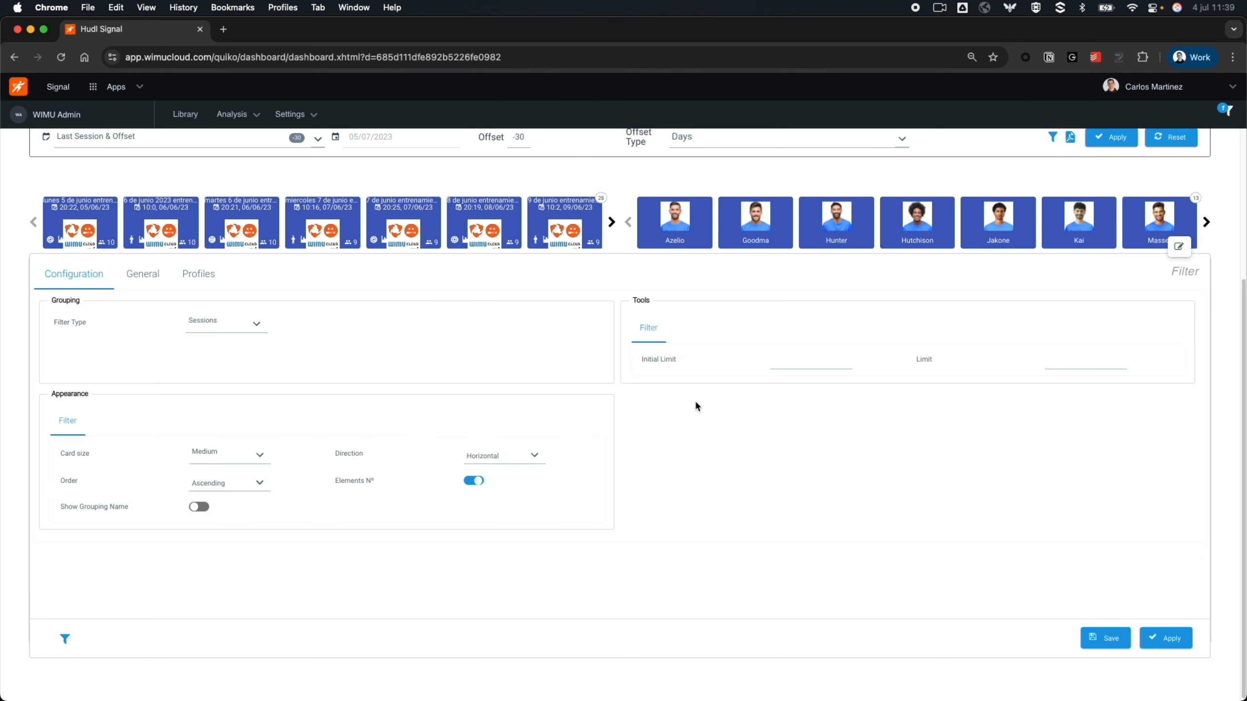
click(798, 363)
click(1106, 639)
- Test the session filter by switching between the 5 to 8 June session cards, ending on the 20:21 session of 06/06/23
click(73, 231)
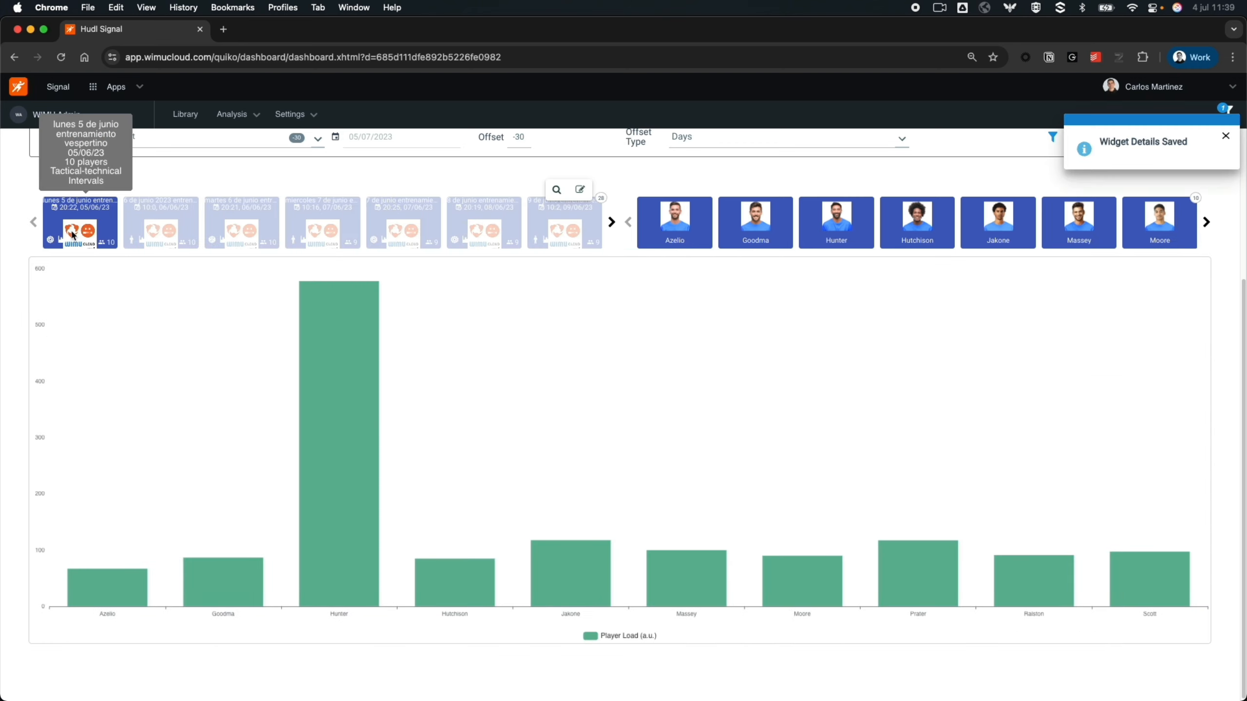
click(164, 228)
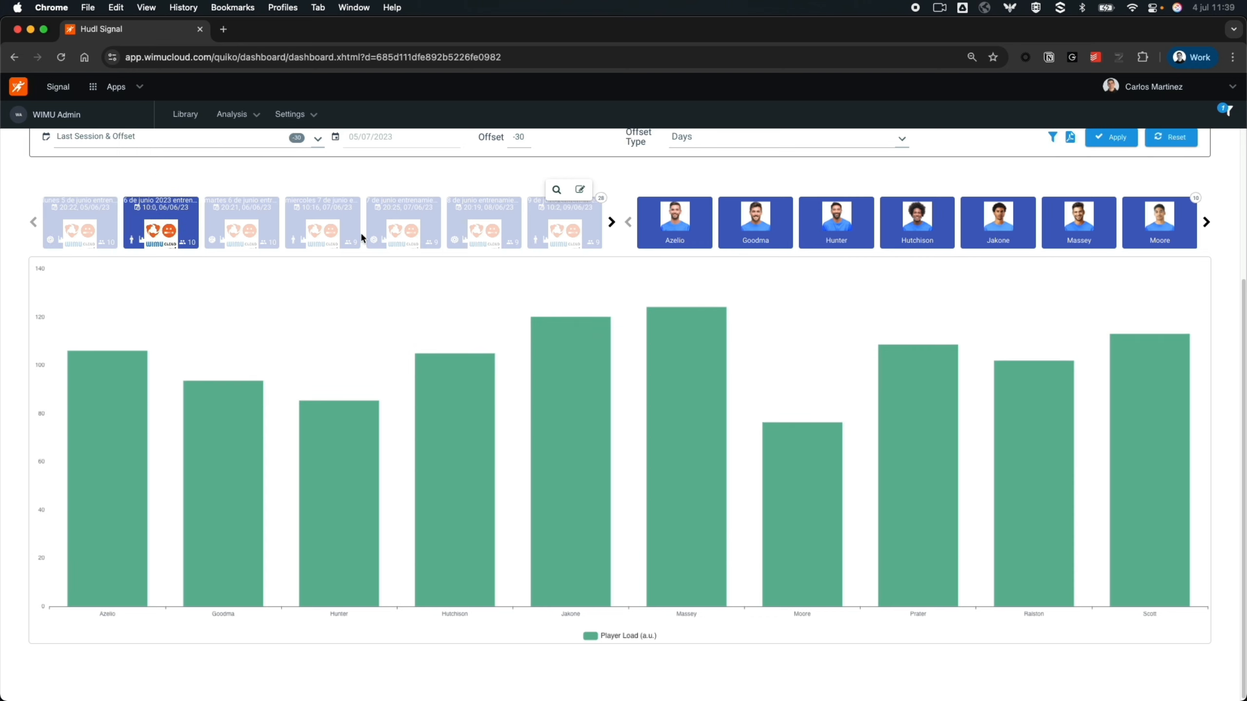
click(339, 228)
click(496, 224)
click(407, 228)
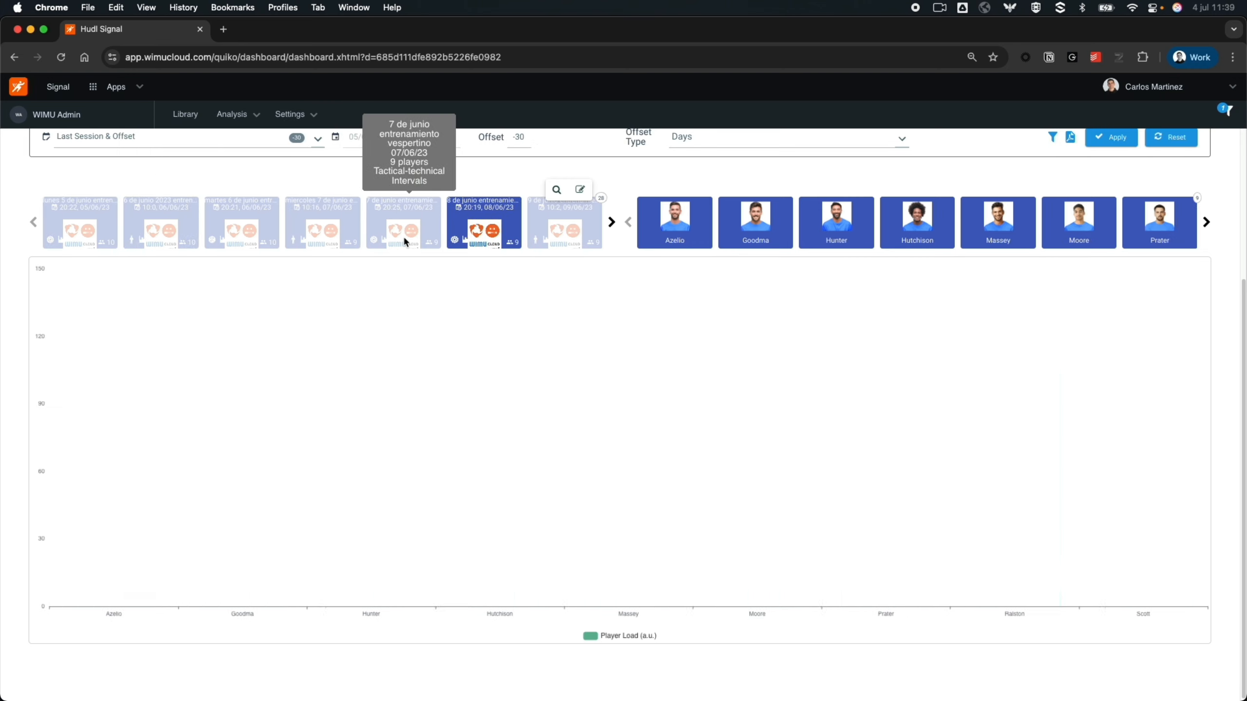
click(237, 223)
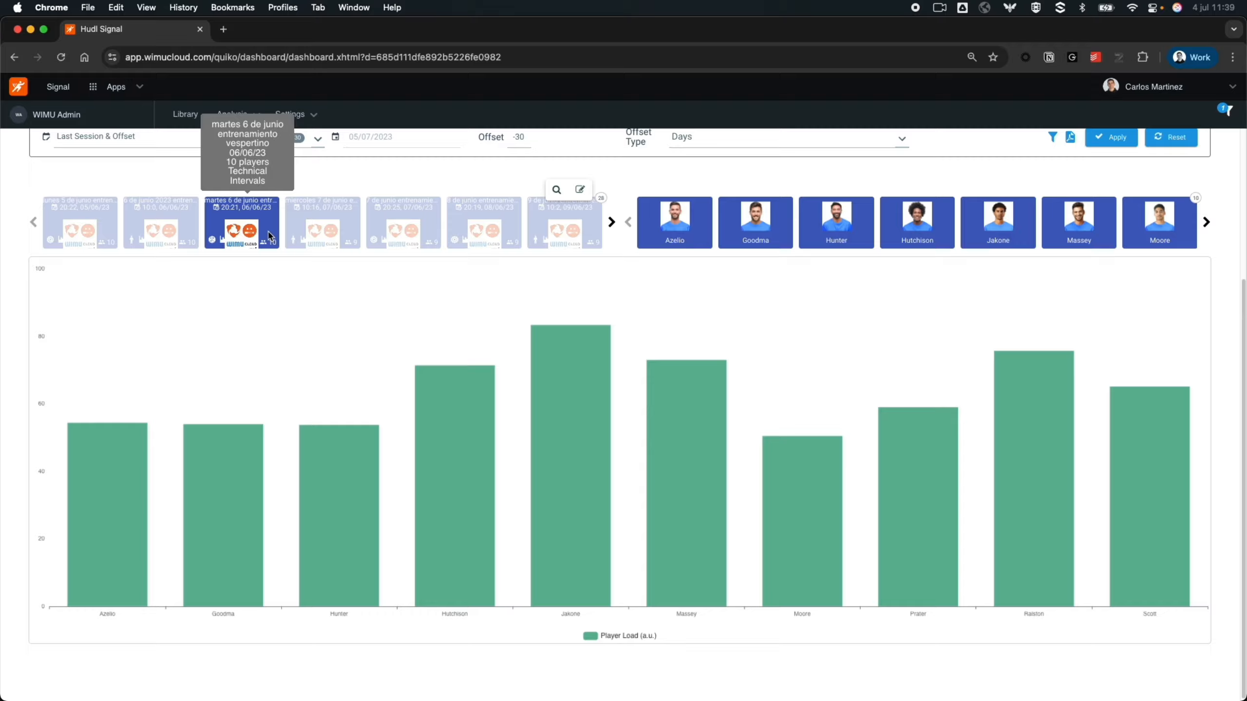